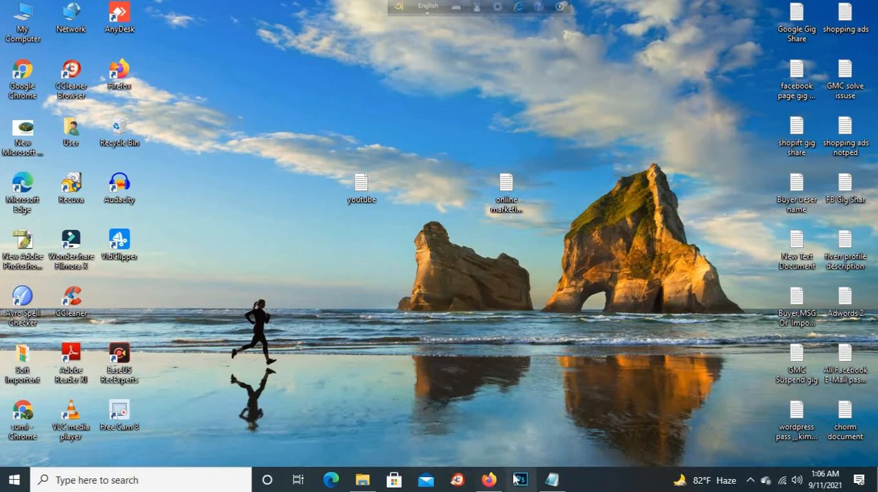
double_click(38, 90)
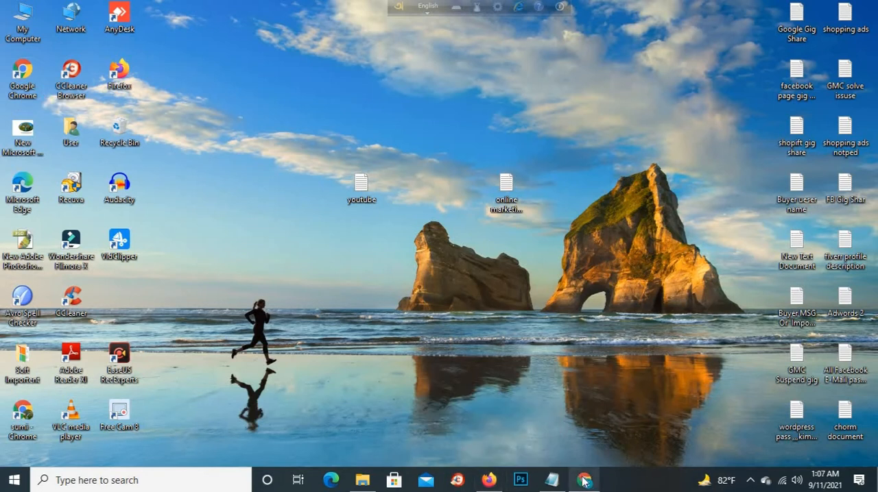
click(582, 478)
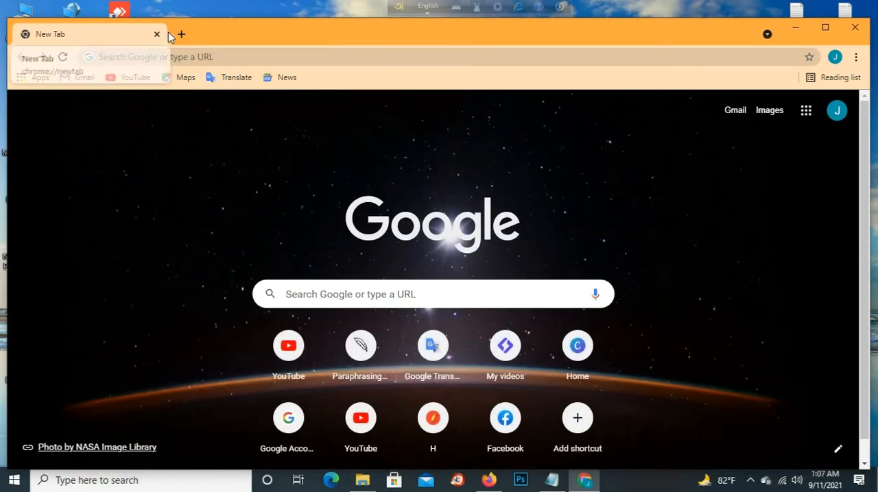
click(184, 56)
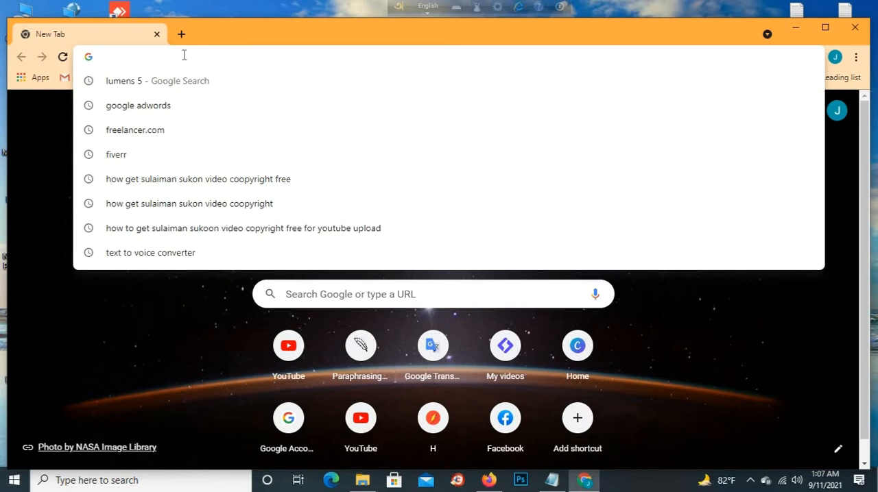
text(www)
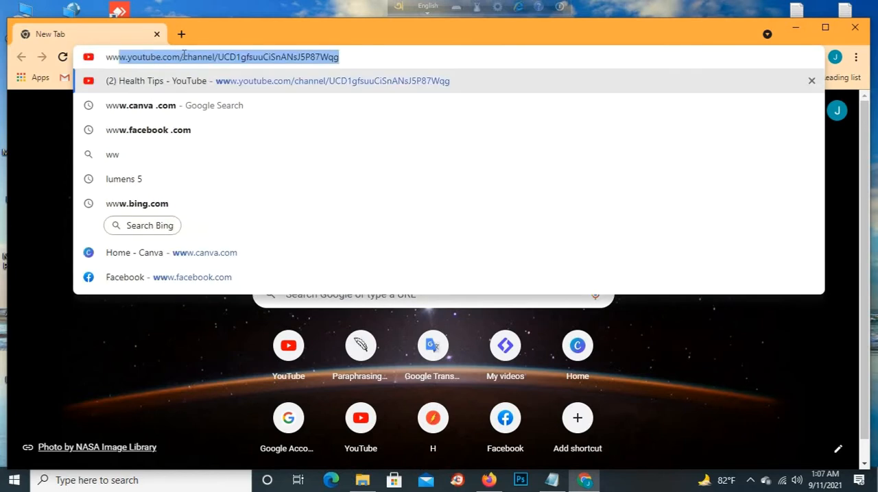
text(.)
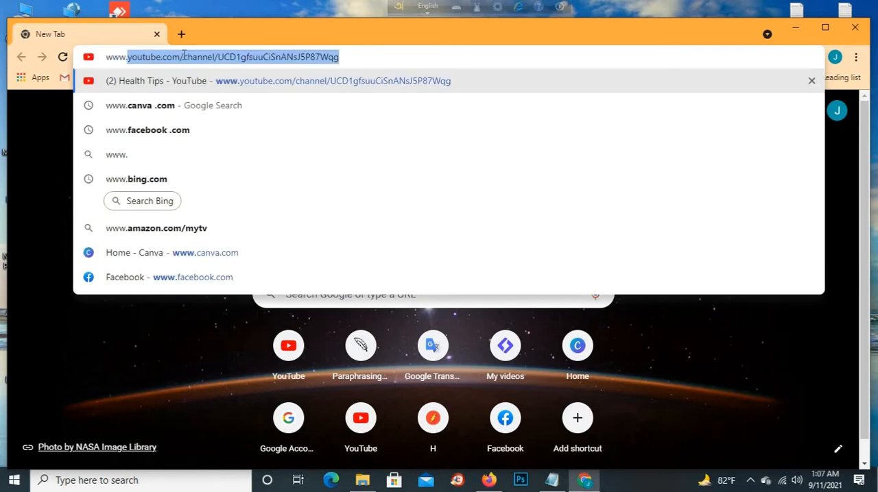
text(canva)
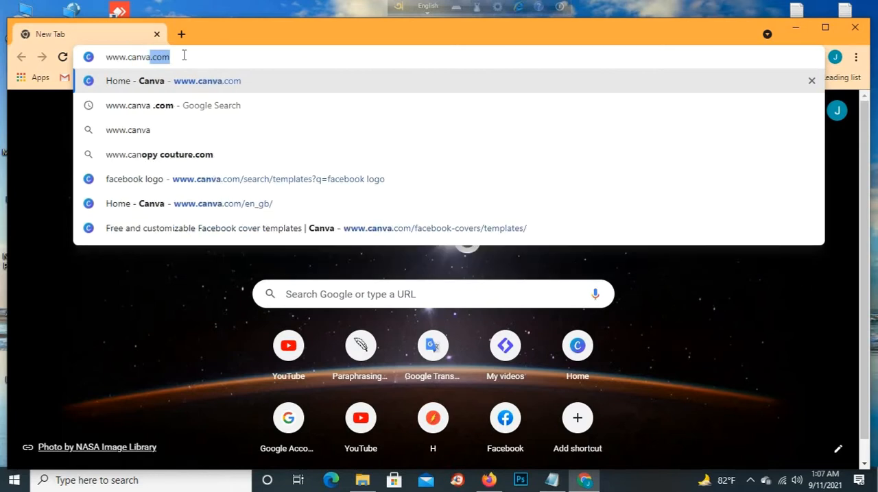
text(.com)
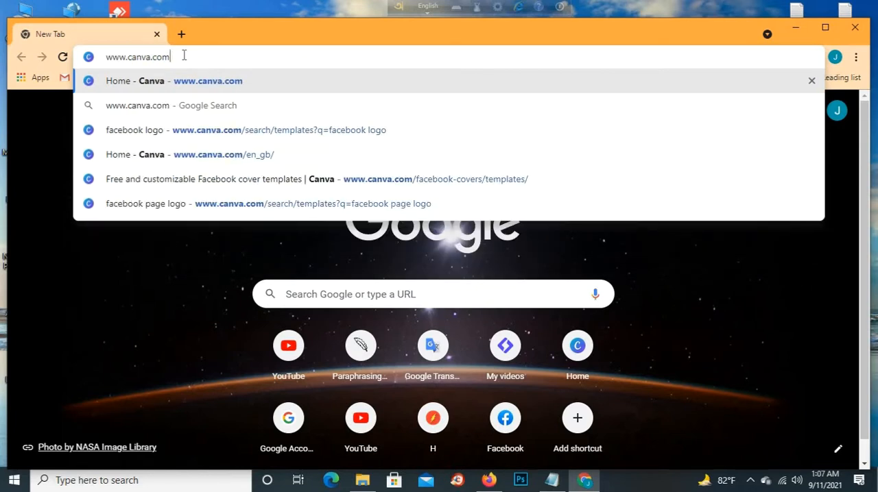
key(Return)
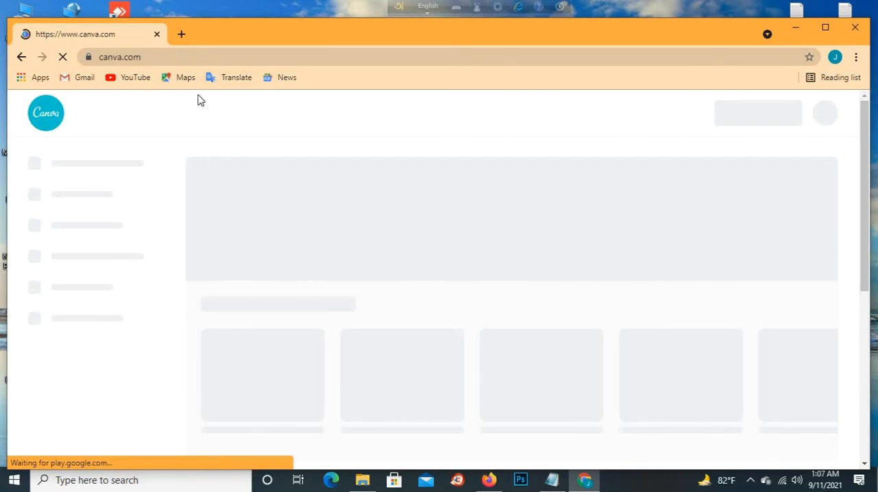
- Look over the Canva home page, including its template categories, suggested design types and existing designs
mouse_move(278, 146)
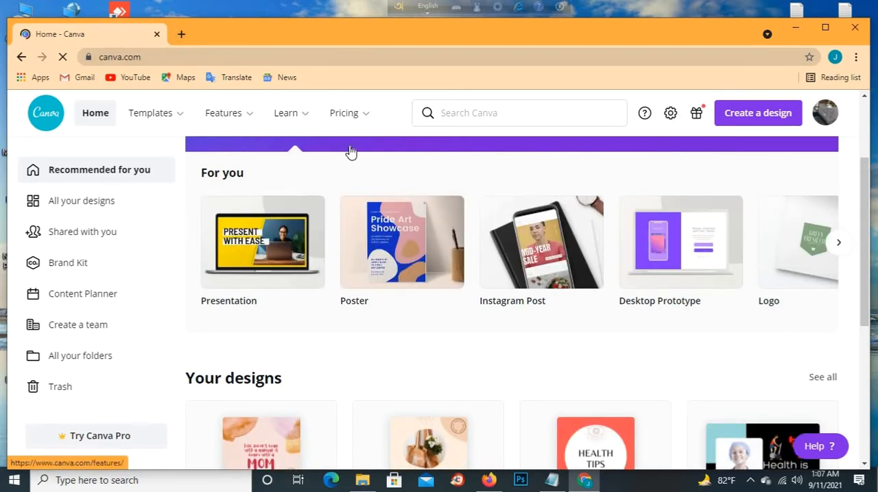
mouse_move(227, 113)
mouse_move(149, 131)
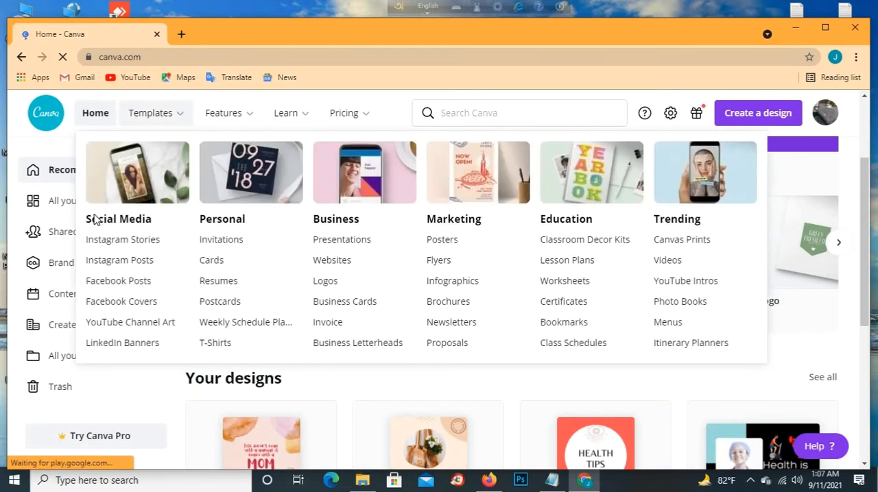
scroll(164, 196, down, 1)
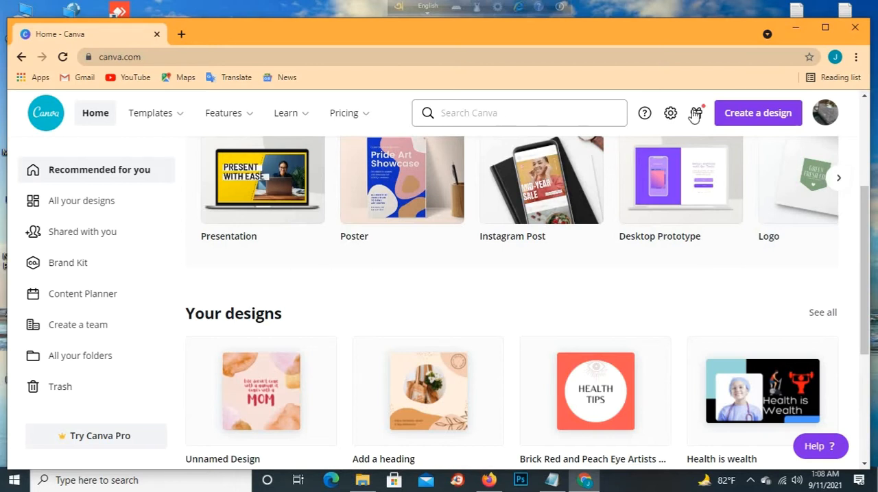
scroll(750, 233, down, 2)
scroll(746, 219, up, 1)
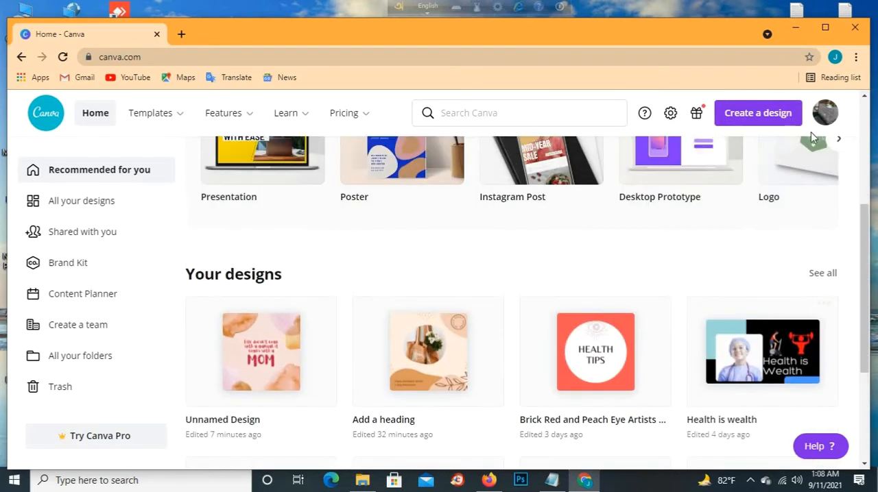
scroll(810, 134, up, 3)
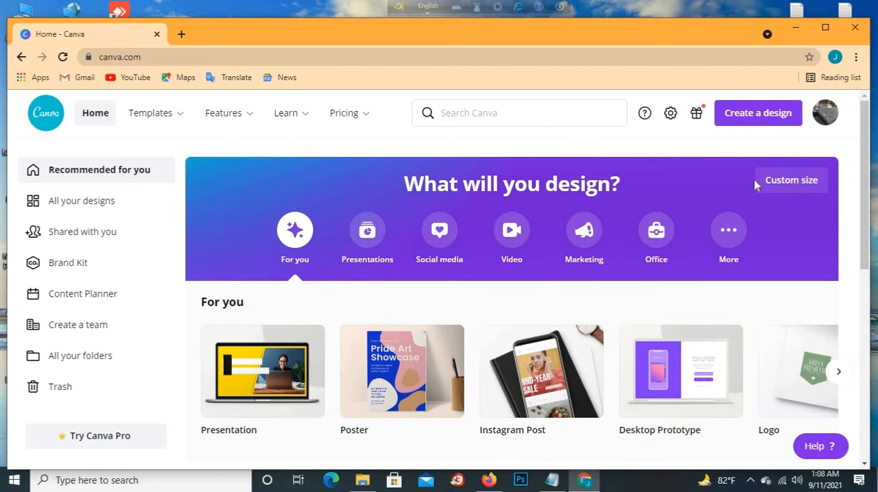
- Open the custom size settings for a new design and enter 1 as the start of the width
click(793, 181)
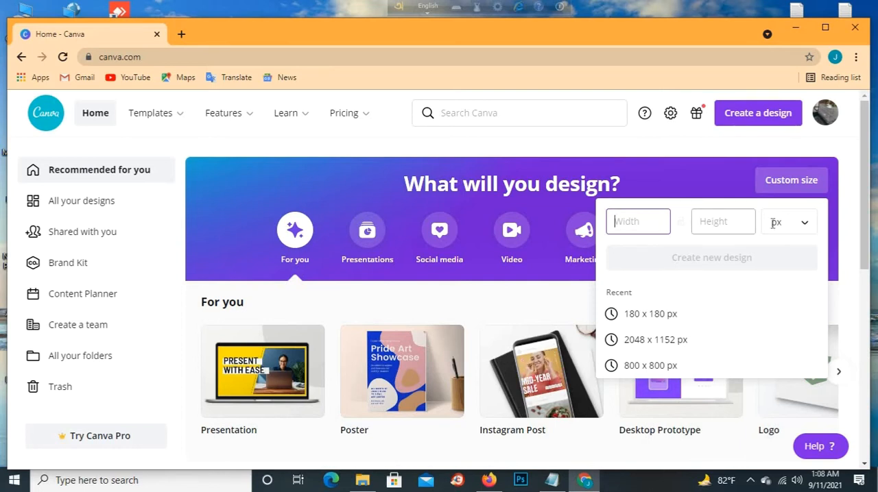
scroll(696, 309, down, 4)
scroll(694, 305, up, 4)
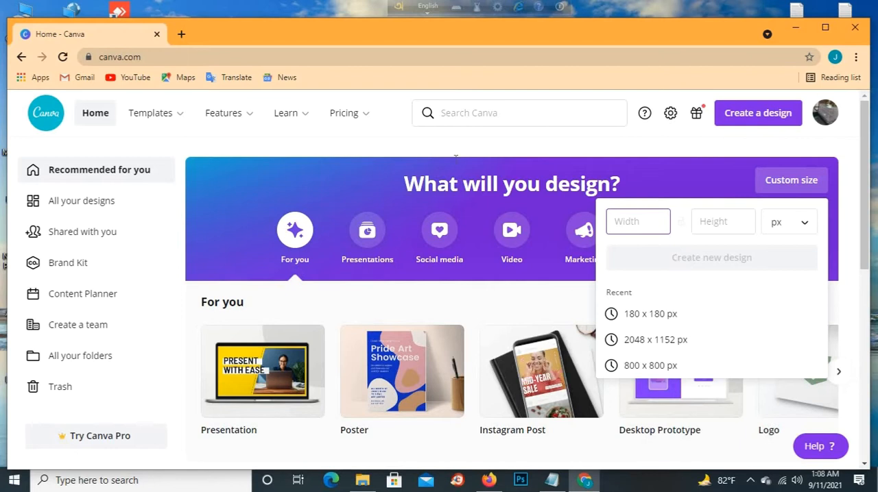
text(1)
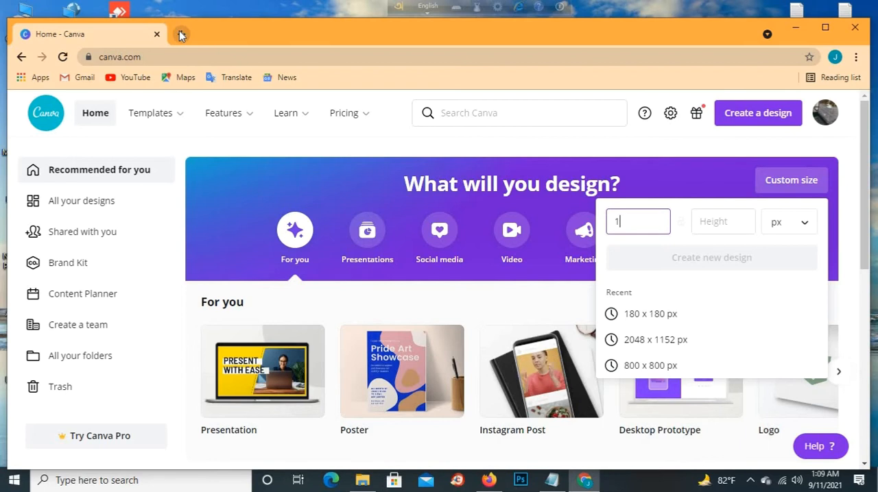
- Search Google for "facebook page logo size" in a new browser tab
click(179, 35)
click(145, 54)
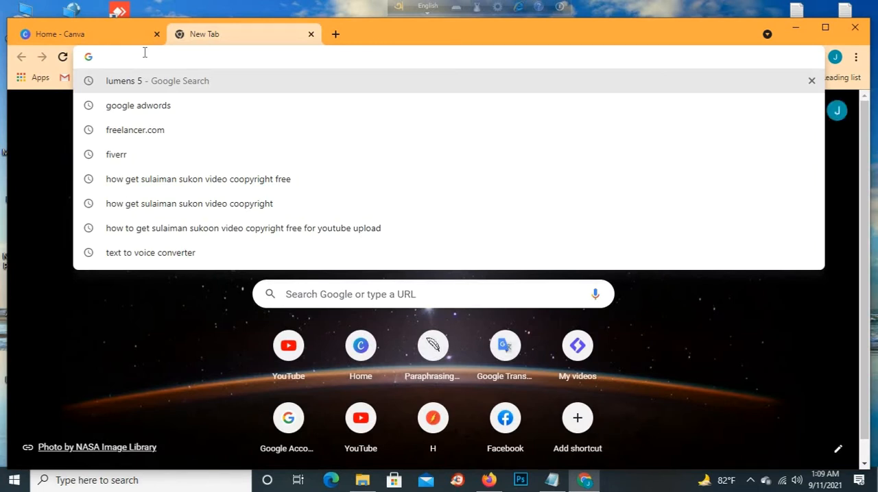
text(fac)
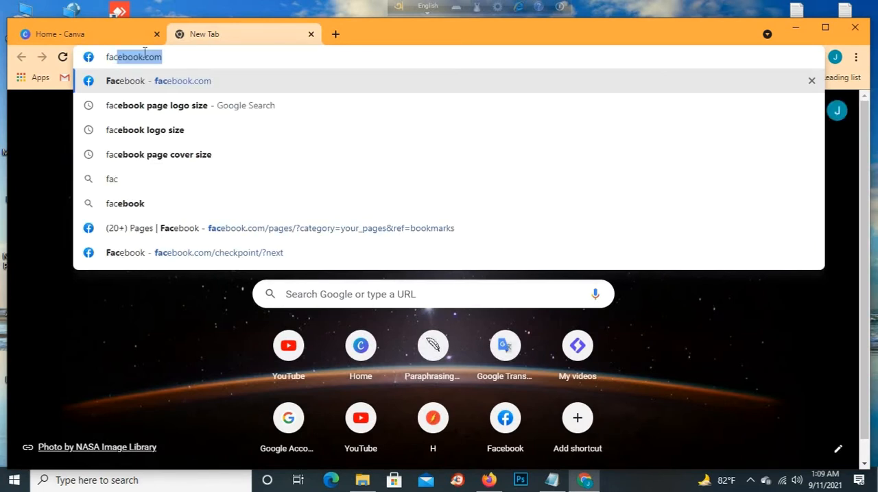
text(e)
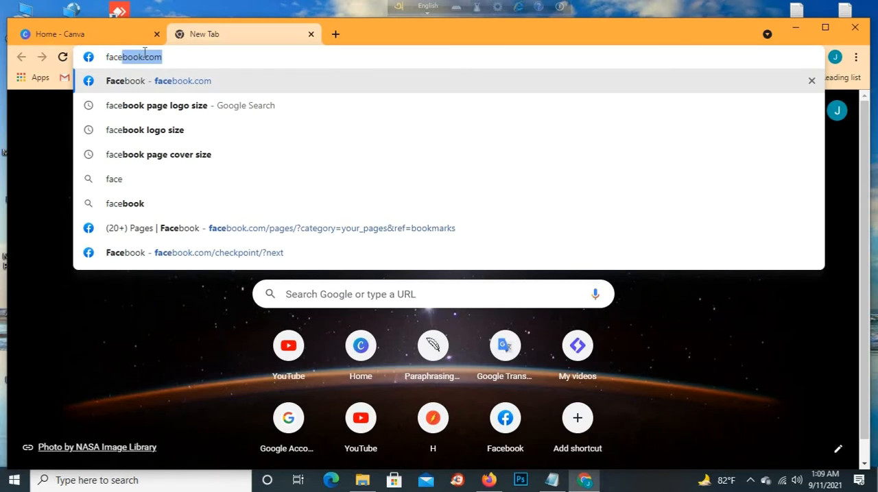
text(book)
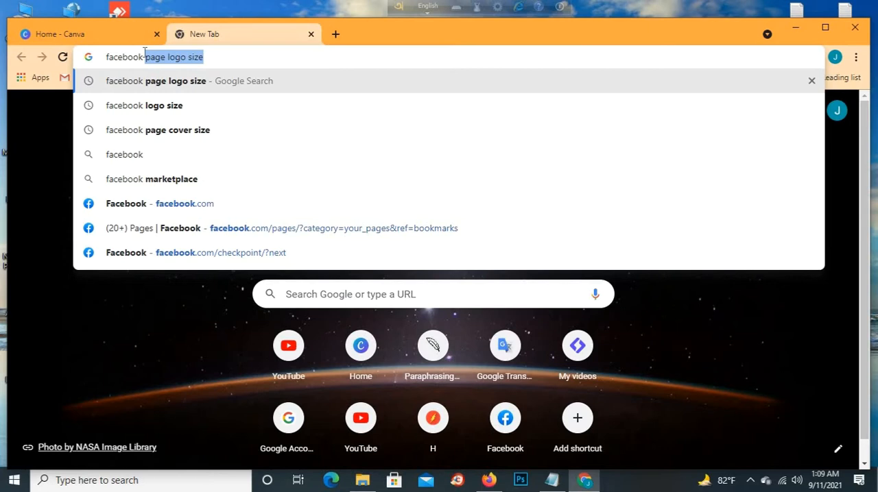
text( page l)
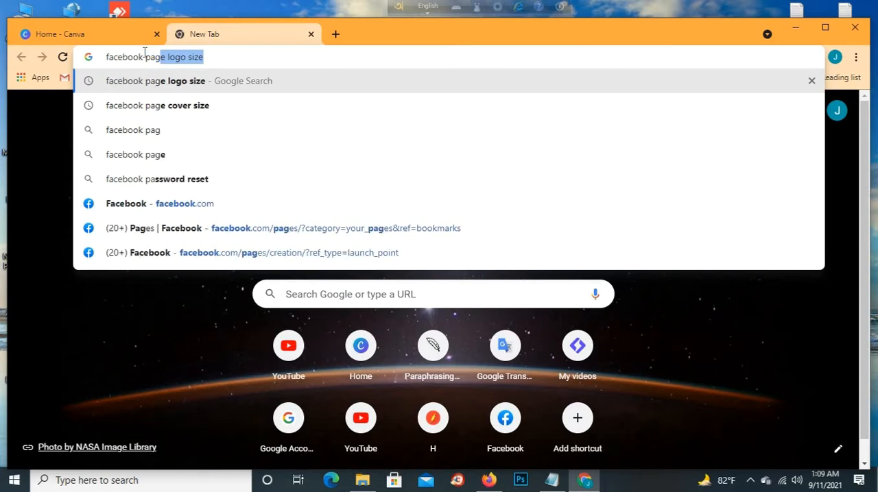
text(ogo )
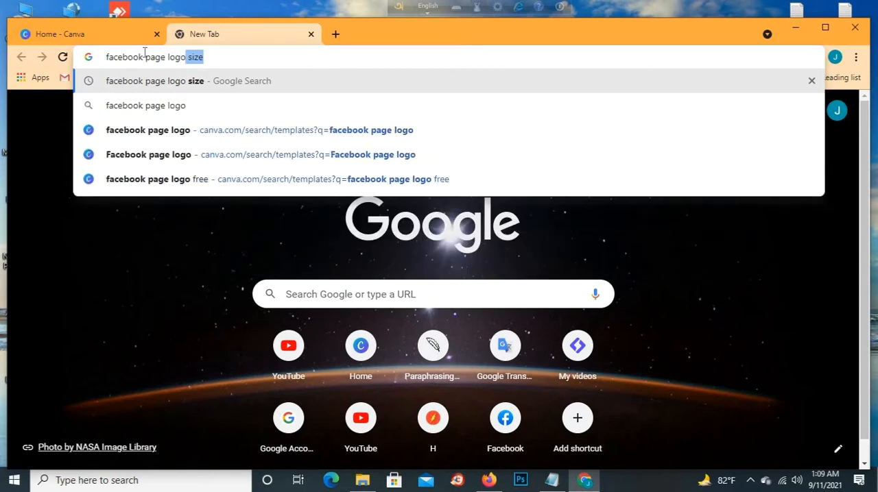
text(size)
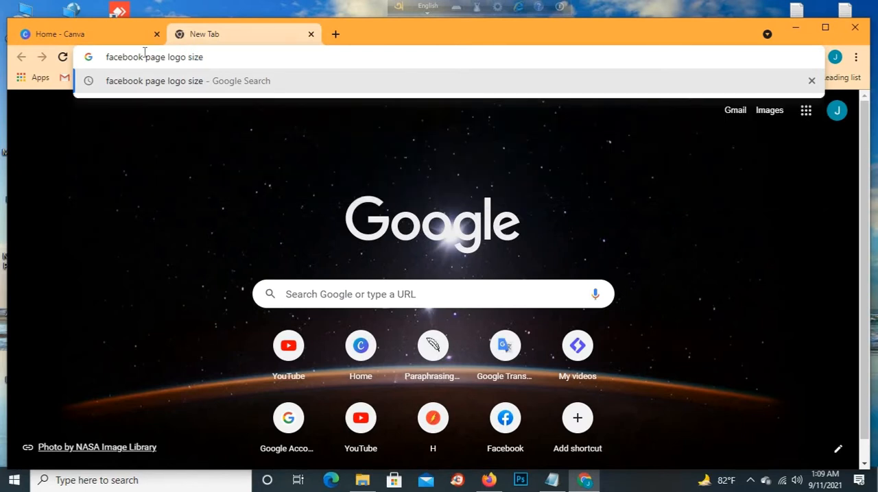
key(Return)
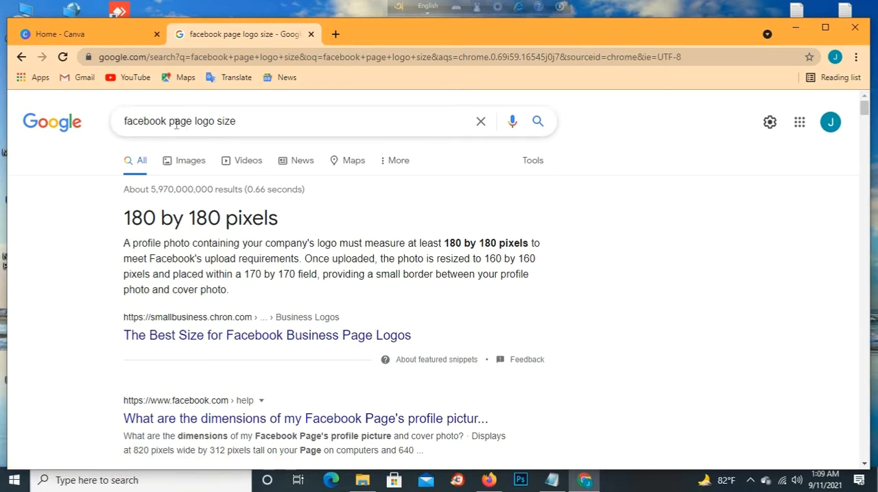
- Change the Google search to "facebook page cover size" and run it
click(217, 121)
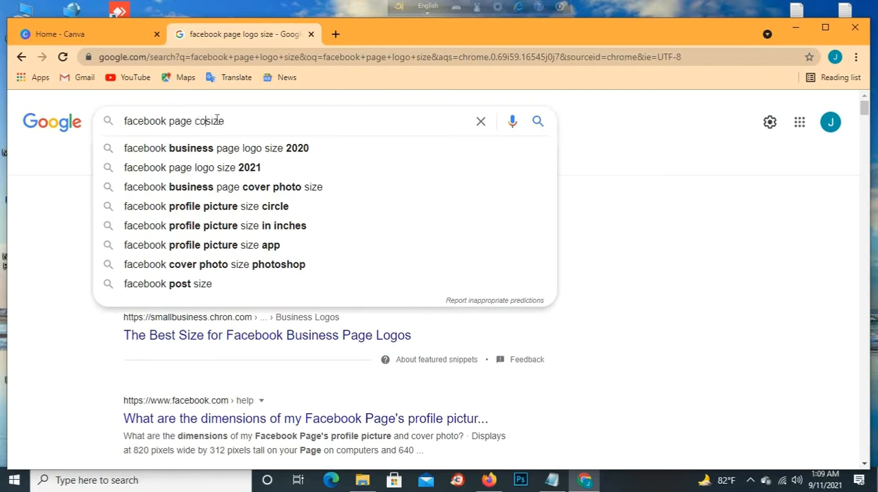
text(er)
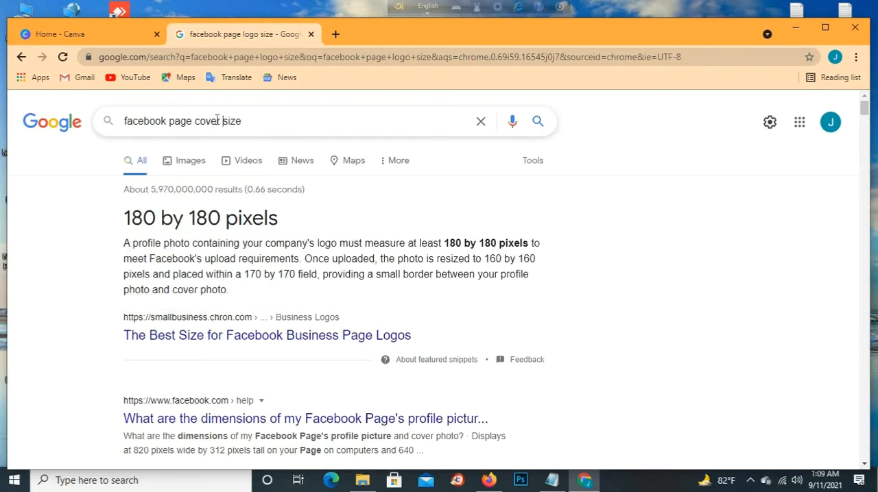
key(Return)
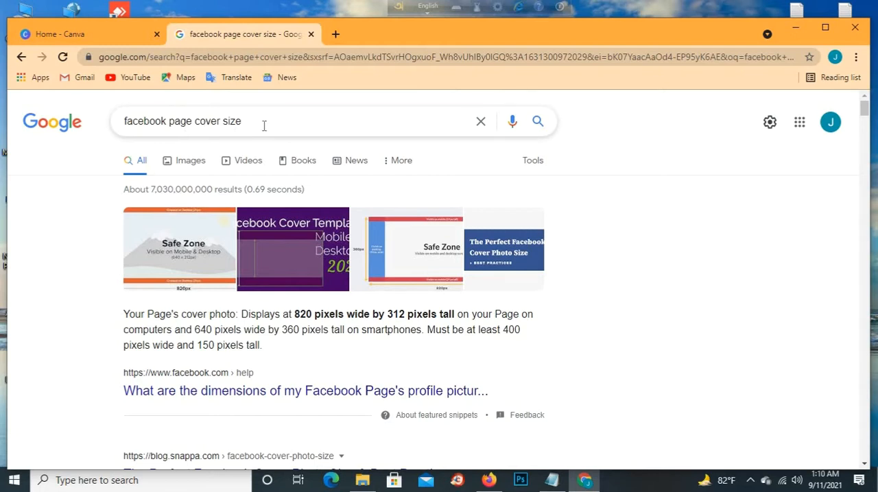
- Return to the Canva home page and create a new custom design 180 px wide and 180 px high
click(108, 34)
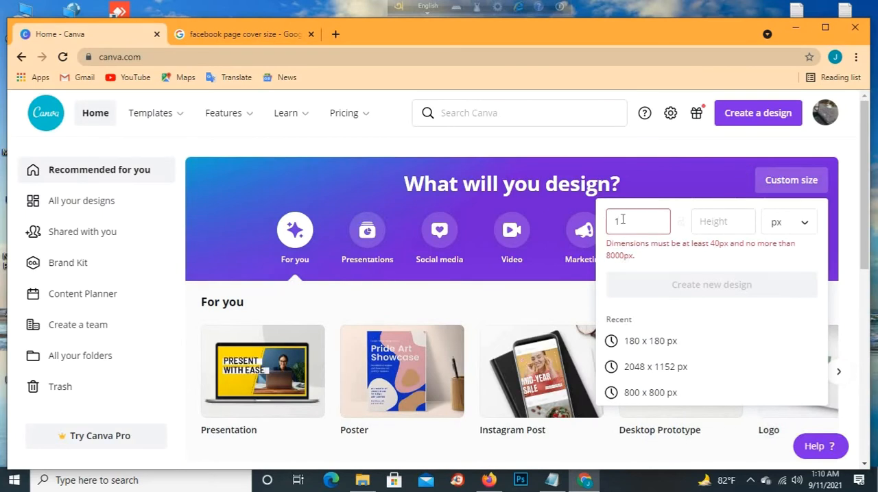
text(80)
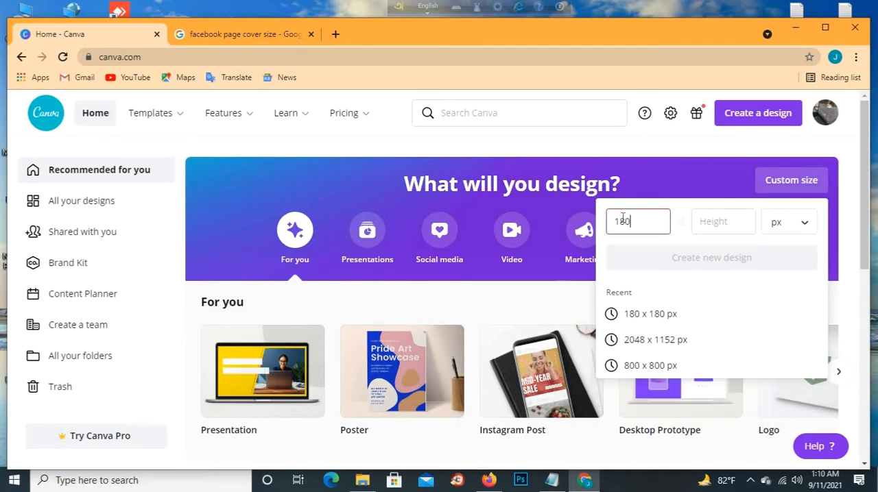
click(737, 224)
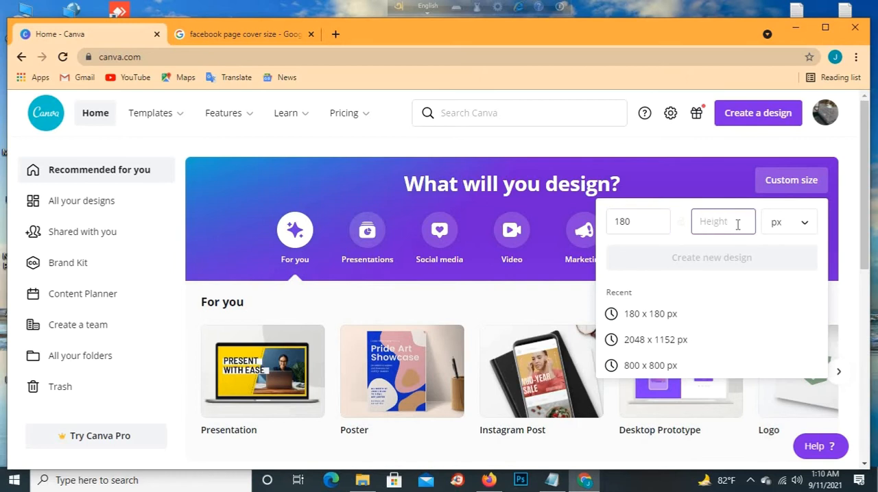
text(180)
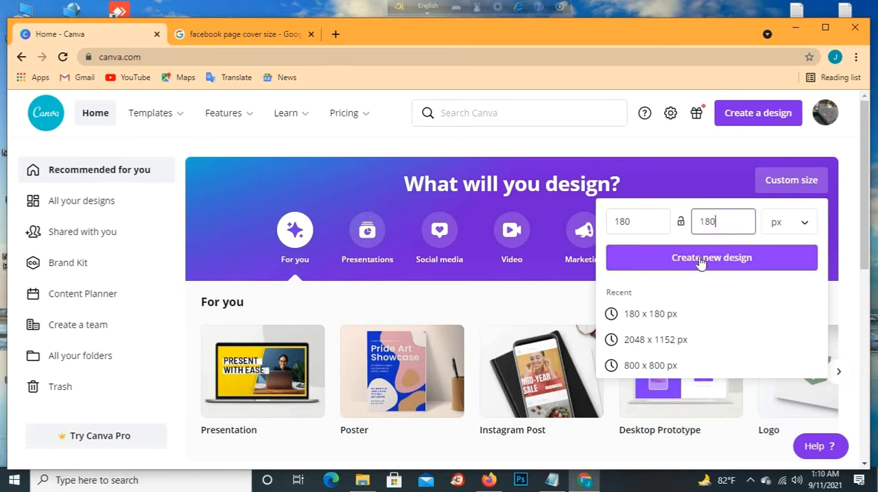
click(699, 262)
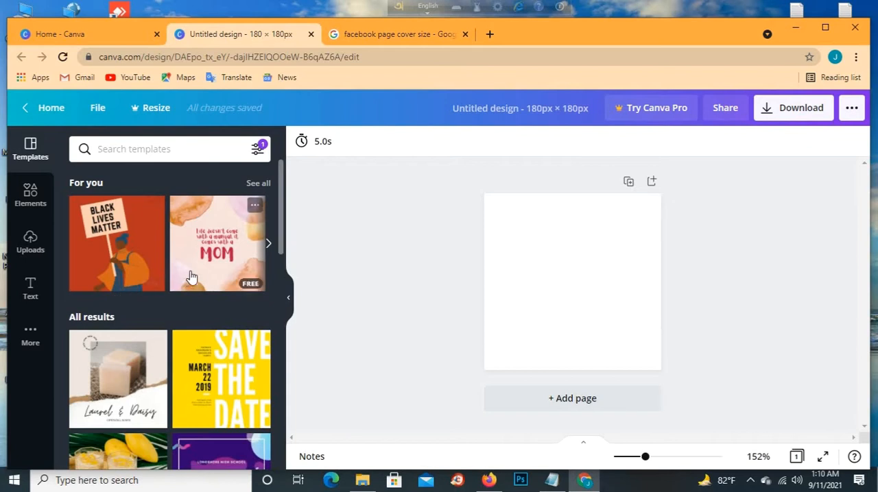
scroll(121, 357, down, 3)
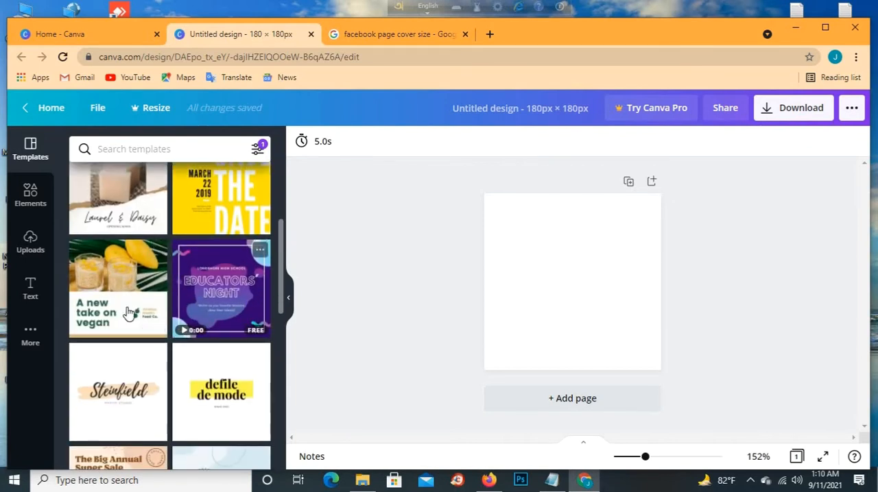
scroll(220, 281, up, 2)
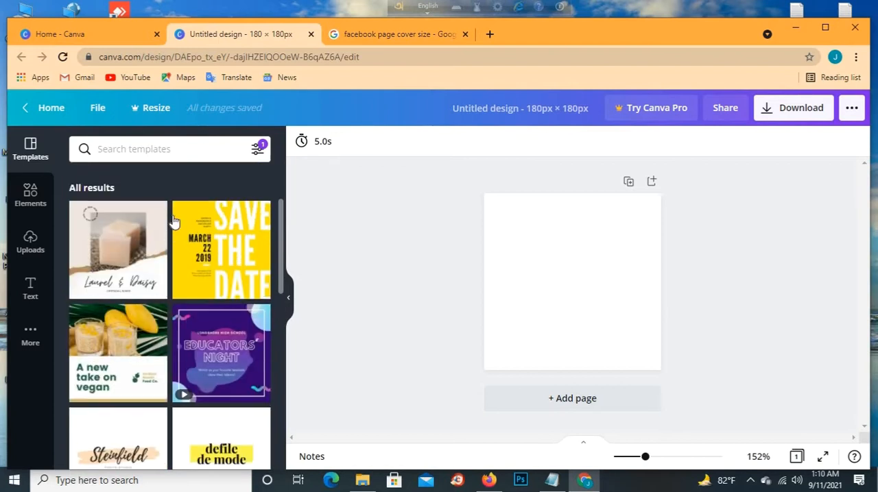
scroll(228, 285, down, 4)
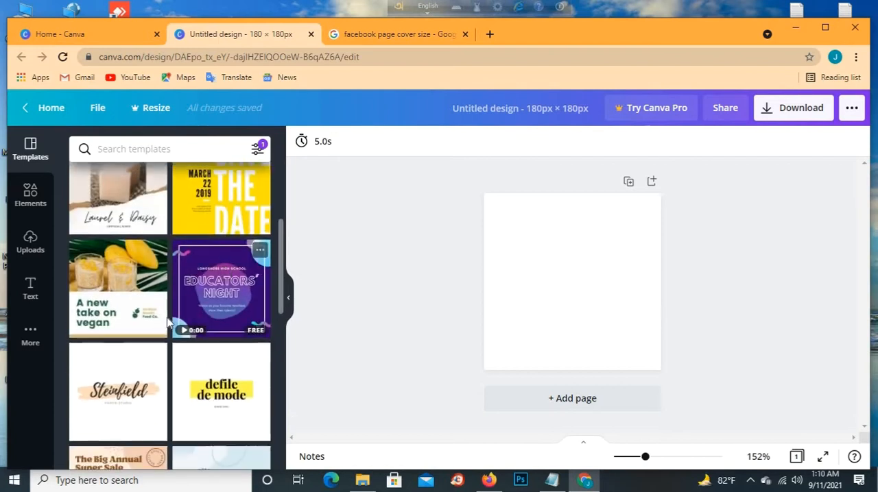
scroll(110, 168, up, 3)
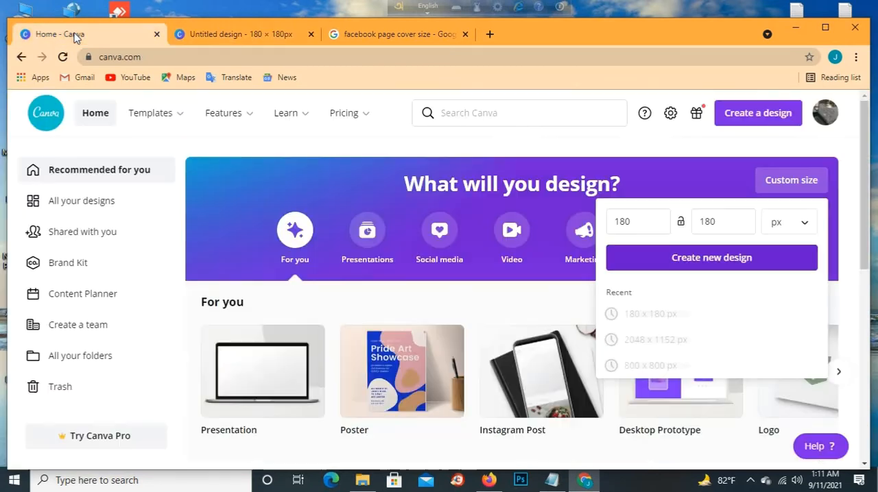
- Return to the Canva home page and search the templates for "facebook logo" using the recent search
click(79, 36)
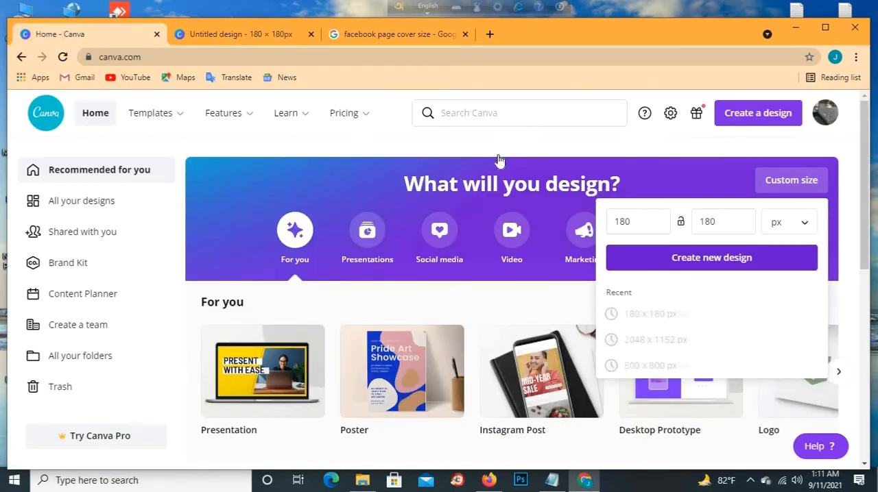
click(482, 112)
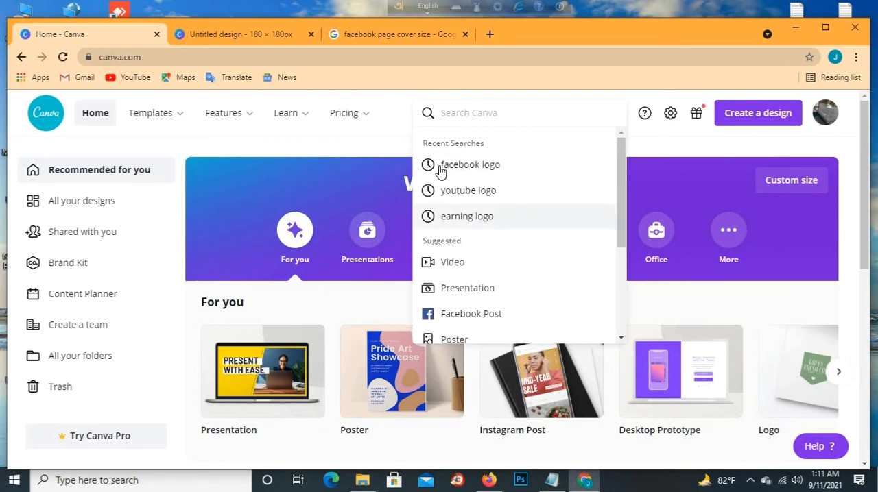
click(491, 166)
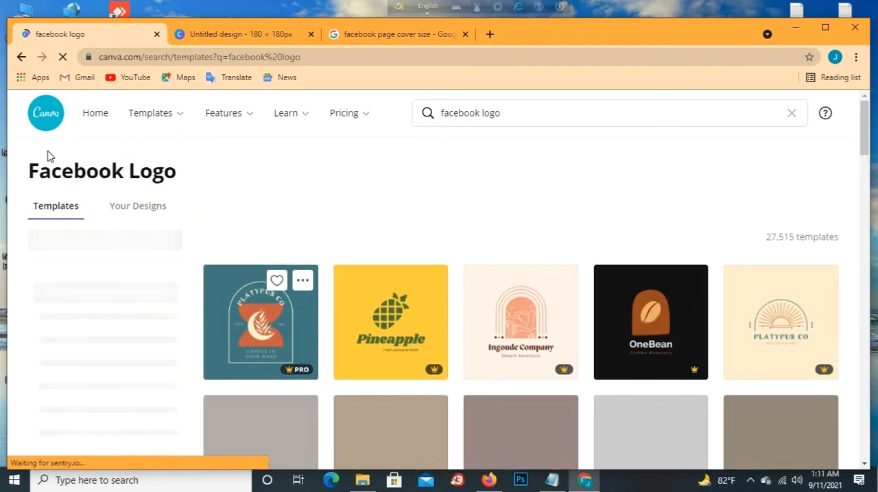
- Browse the "facebook logo" template results and examine the available logo designs and category filters
scroll(215, 284, down, 4)
scroll(229, 290, up, 4)
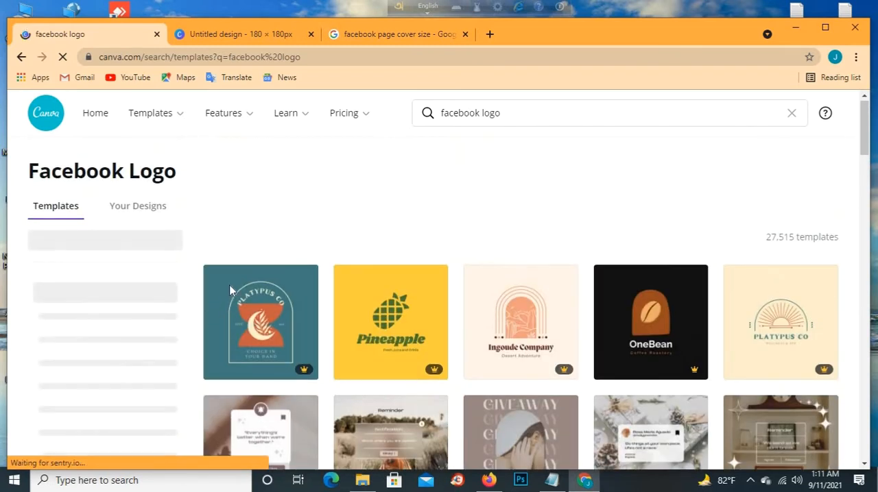
scroll(231, 290, down, 3)
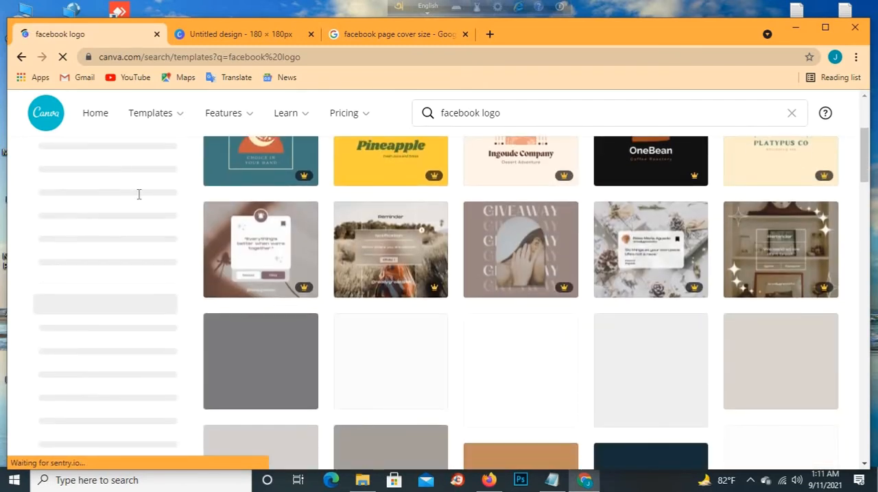
scroll(405, 266, up, 3)
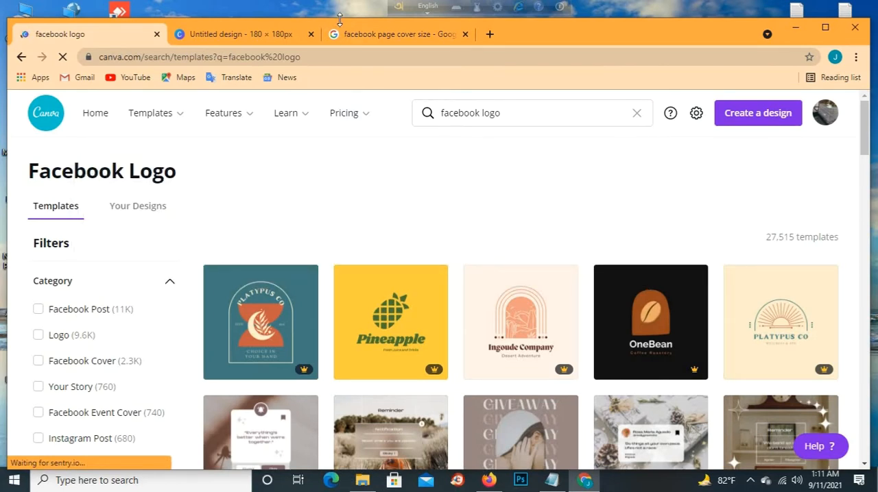
scroll(303, 213, down, 4)
scroll(312, 249, up, 3)
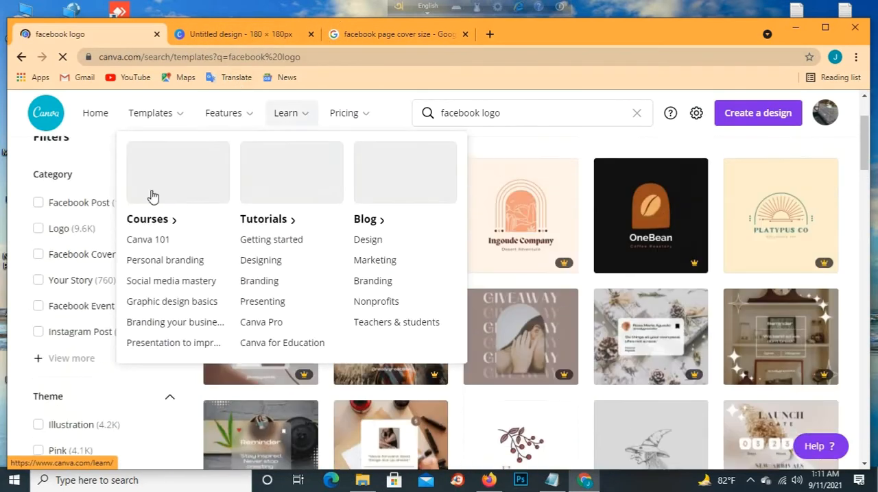
scroll(435, 293, up, 2)
scroll(542, 415, down, 4)
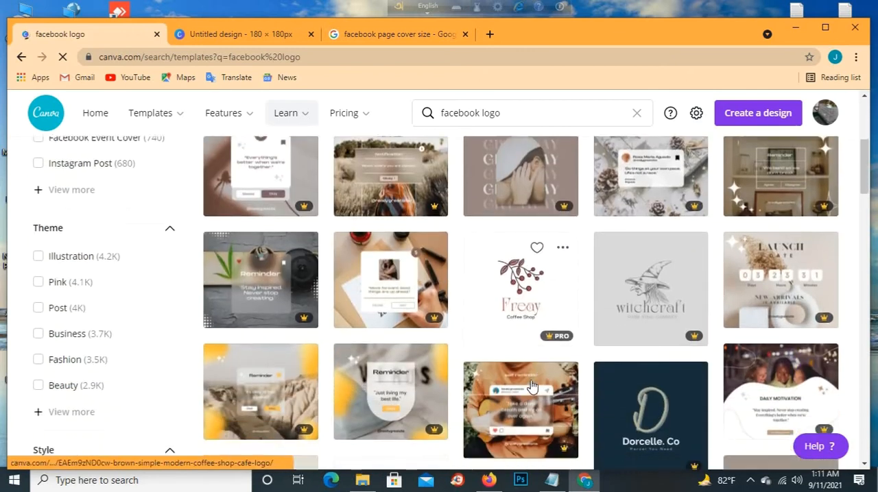
scroll(532, 388, up, 3)
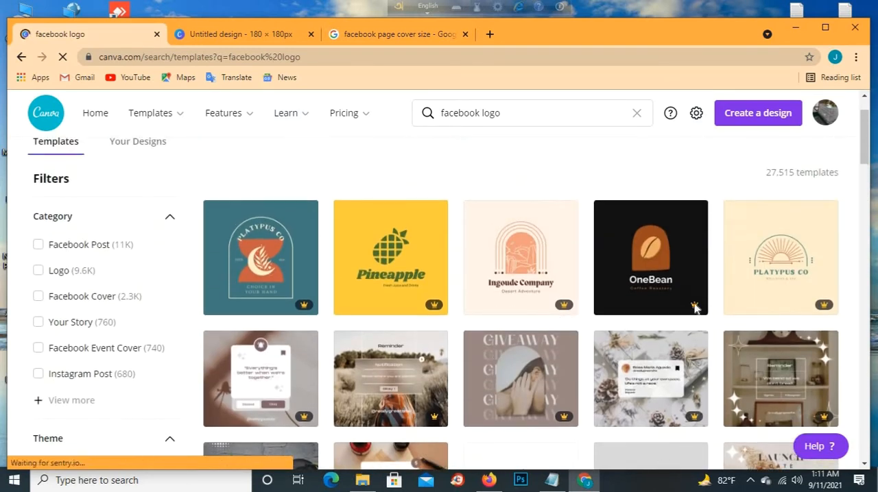
scroll(704, 346, down, 2)
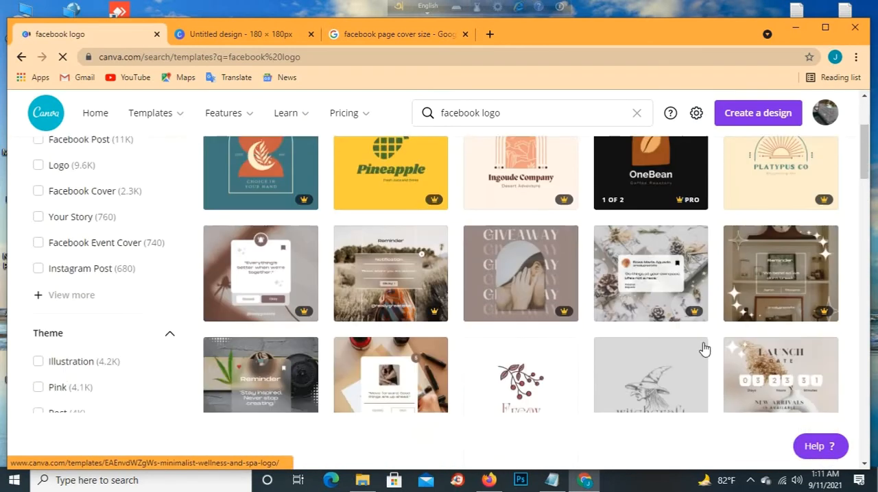
scroll(704, 349, down, 3)
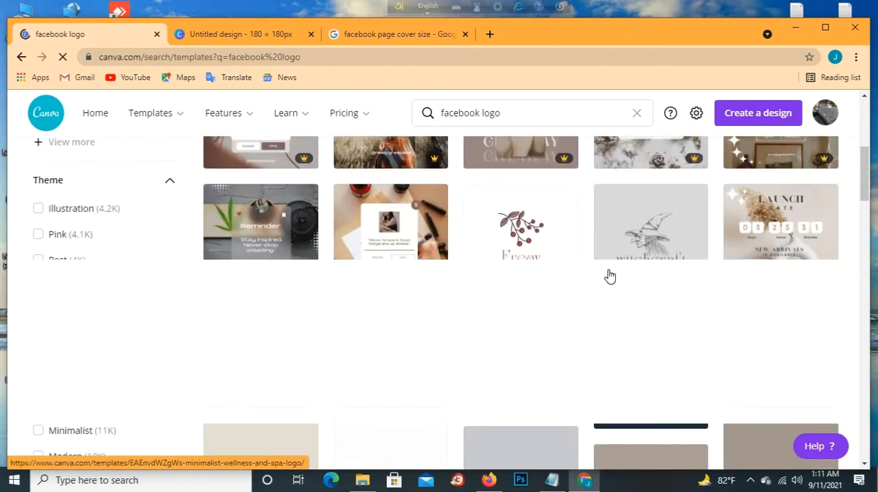
scroll(745, 276, up, 5)
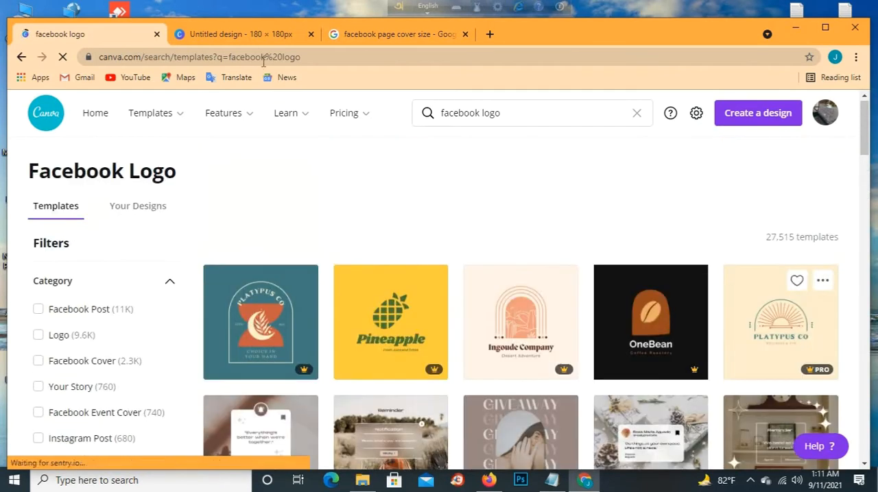
- Switch back to the untitled 180 × 180 px design and apply the watercolour "MOM" quote template to its page
click(226, 32)
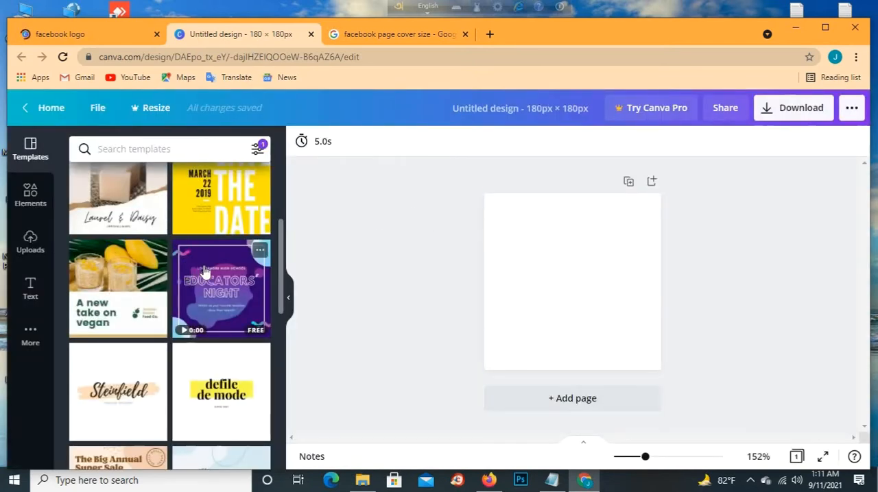
scroll(208, 268, up, 3)
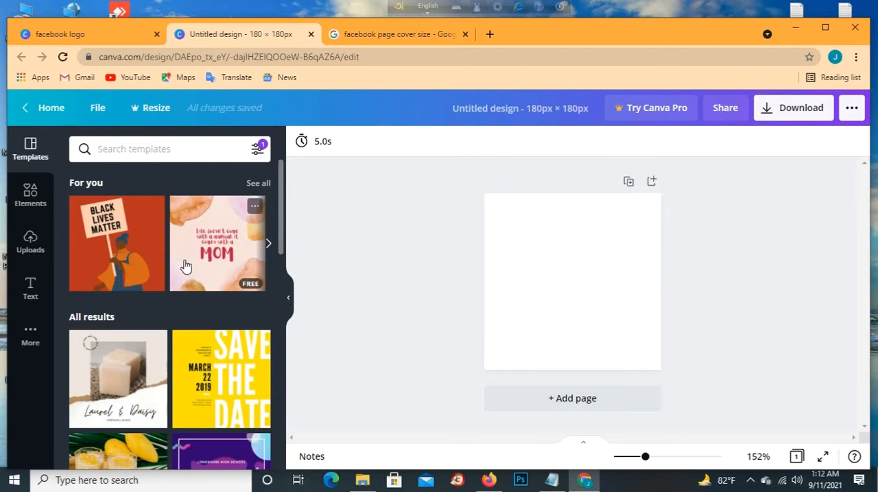
scroll(210, 384, down, 2)
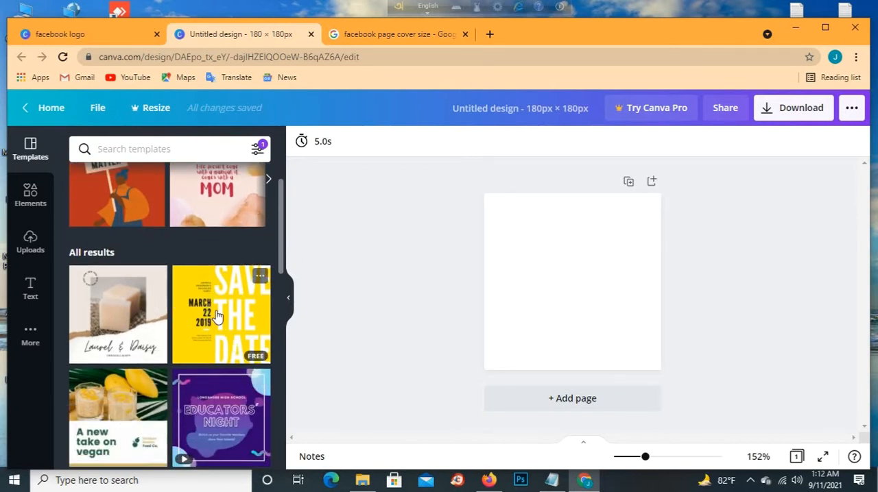
click(216, 210)
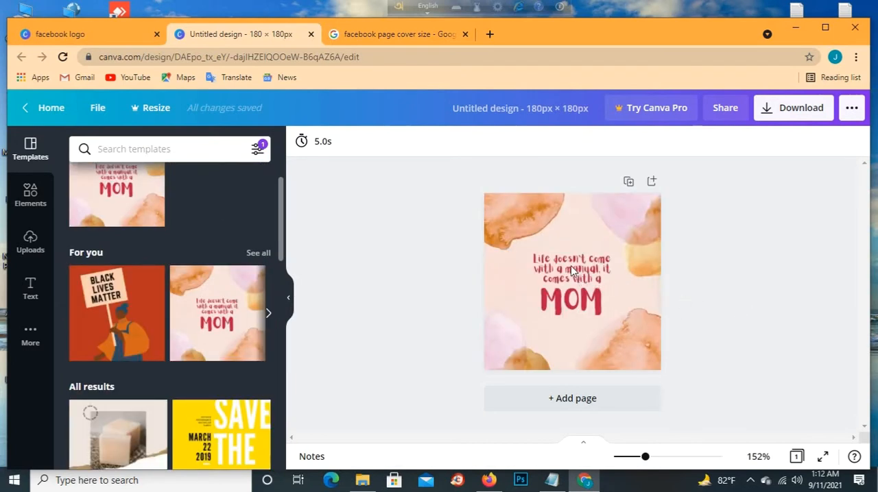
- Move the "Life doesn't come with a manual it comes with a" text up away from "MOM" and delete it
click(539, 257)
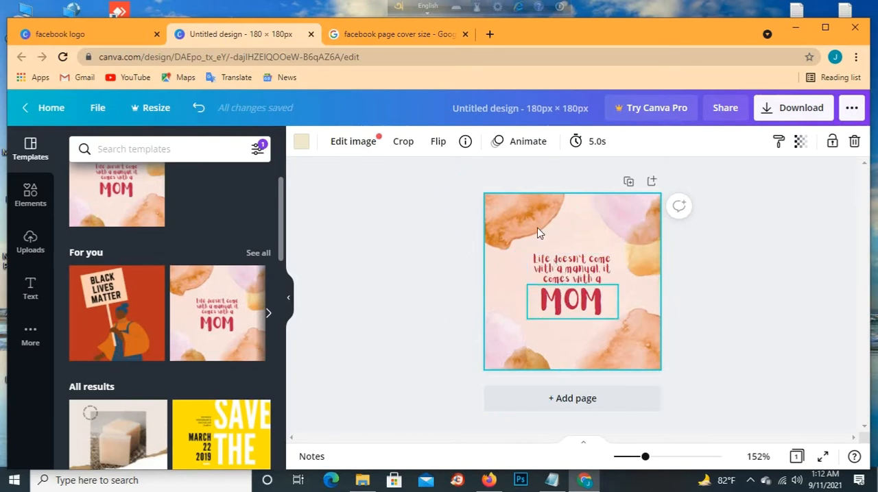
click(593, 272)
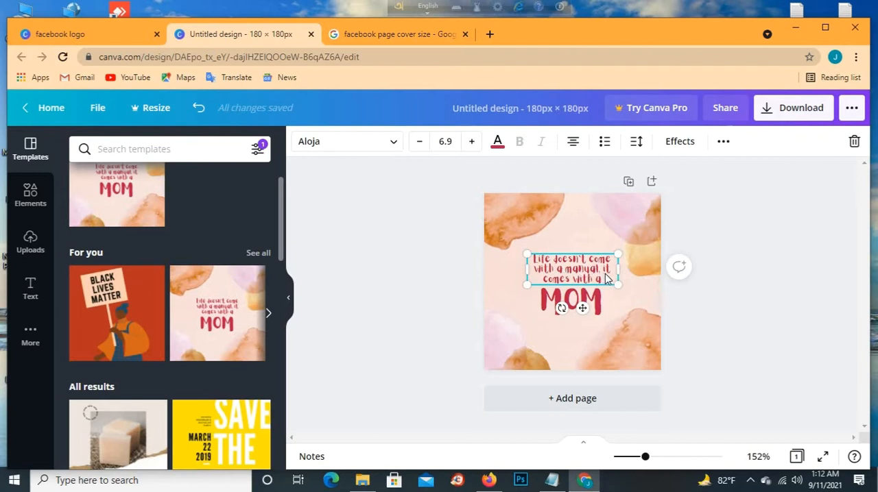
drag(582, 308, 602, 312)
drag(613, 317, 604, 246)
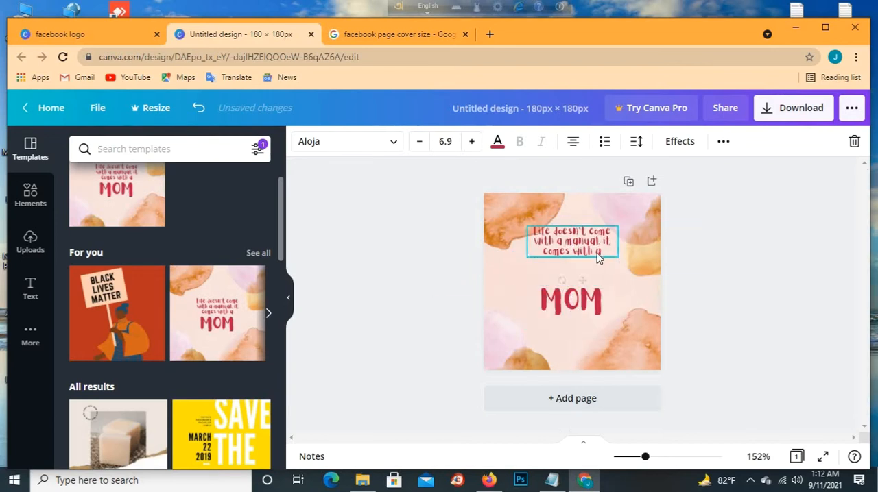
click(855, 144)
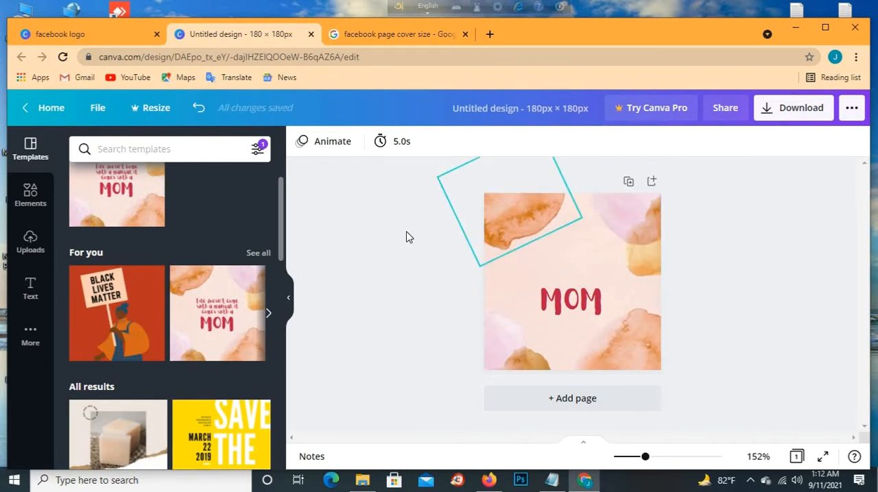
- Add a heading to the design and change its text to "faxxemjjkg"
click(30, 290)
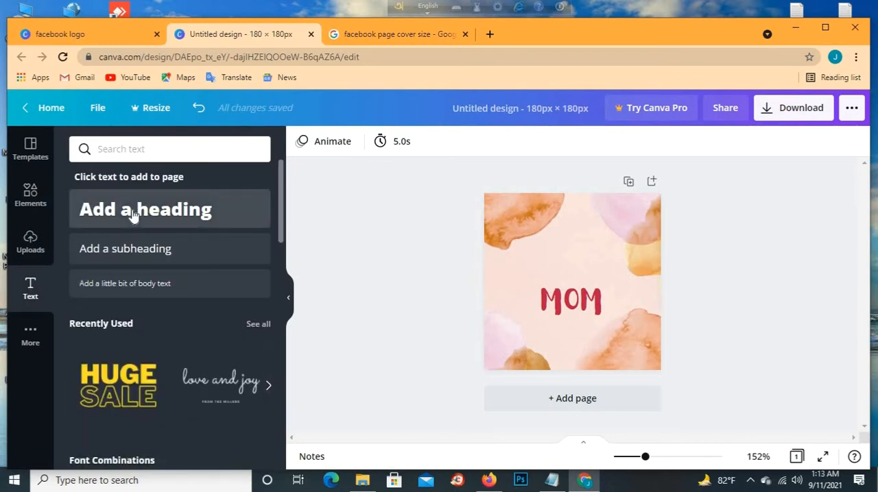
click(132, 213)
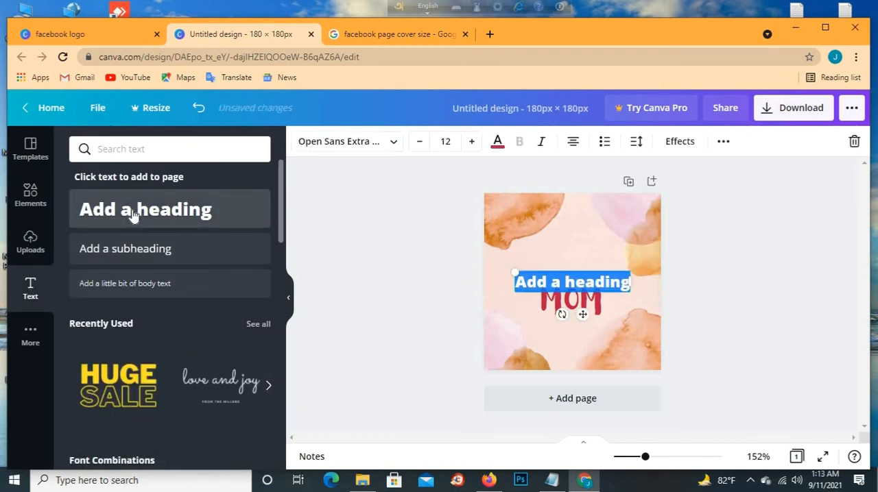
click(588, 280)
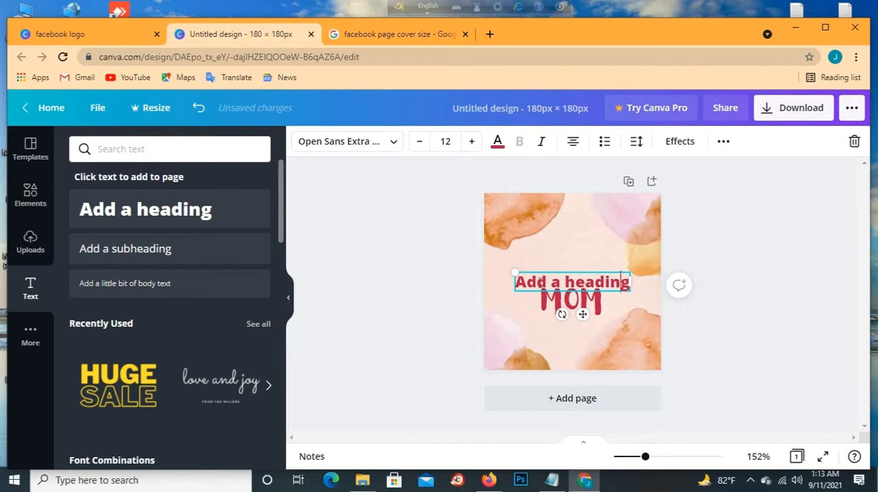
drag(621, 281, 503, 282)
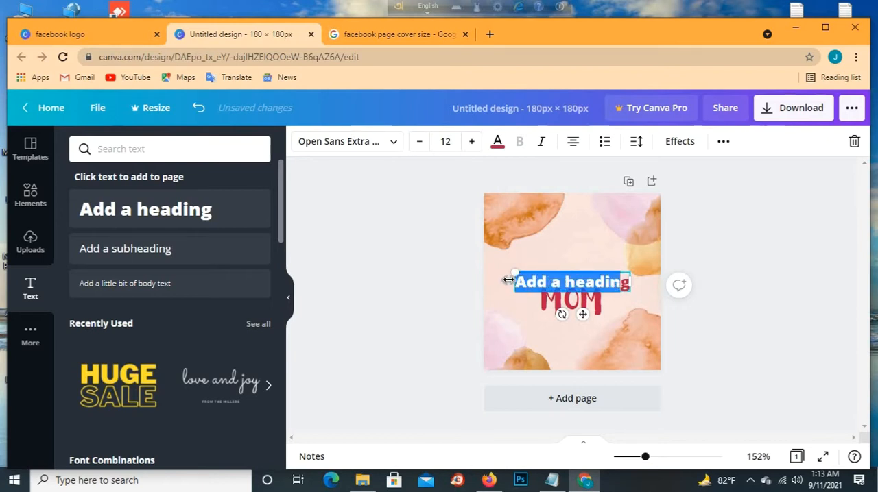
key(BackSpace)
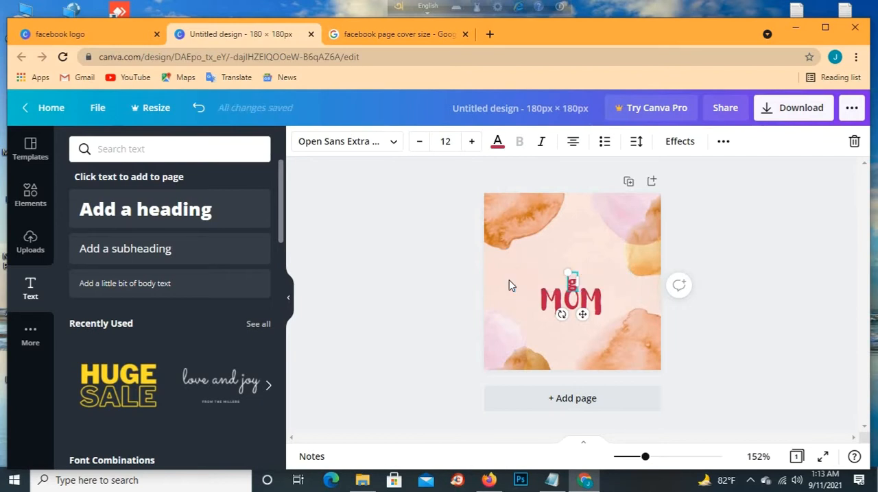
text(faxxem)
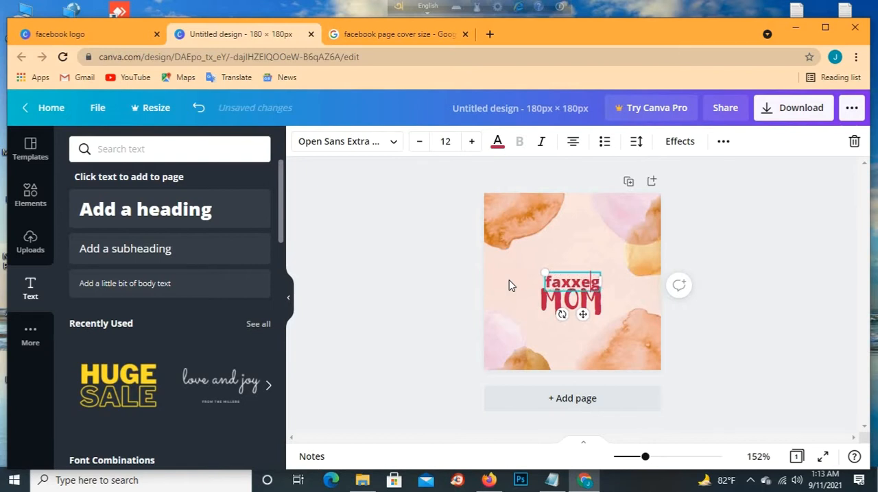
text(jjk)
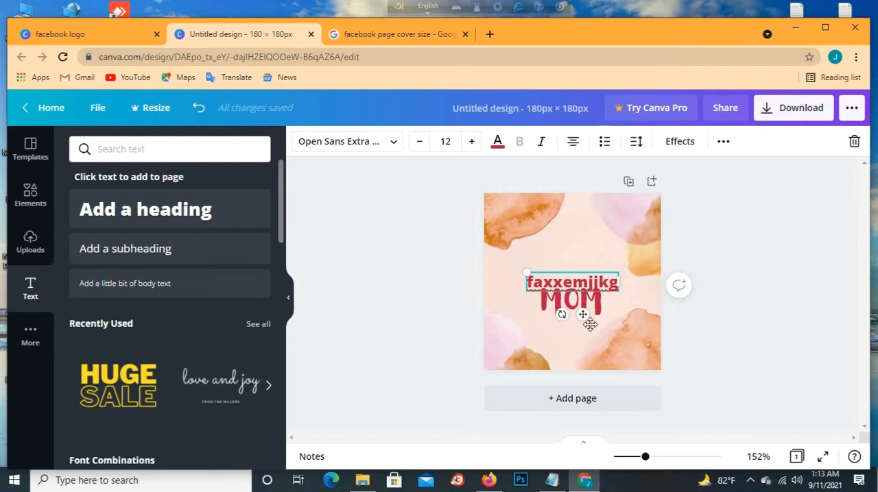
- Move the "faxxemjjkg" heading up above the design's centre and the "MOM" text down near the design's bottom edge
drag(582, 318, 548, 350)
click(559, 296)
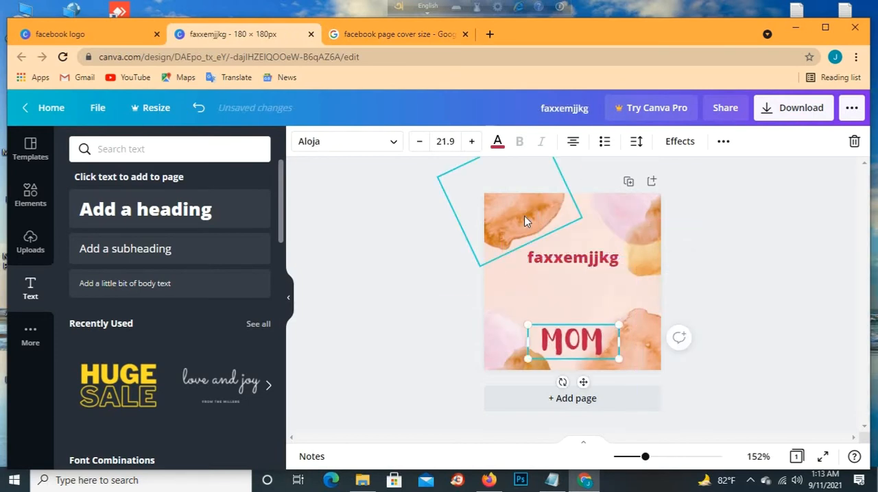
- Delete the orange watercolour shape in the design's upper-left corner and move the pink and yellow one in the upper-right corner inward
click(525, 221)
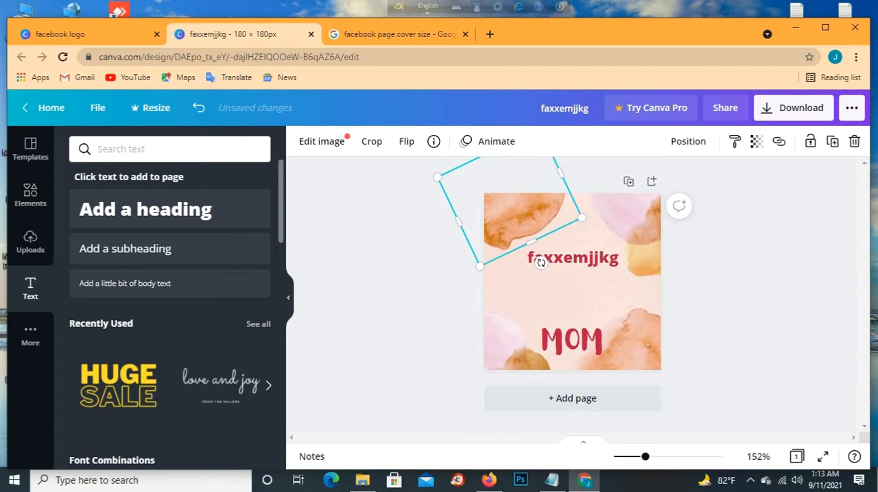
click(854, 141)
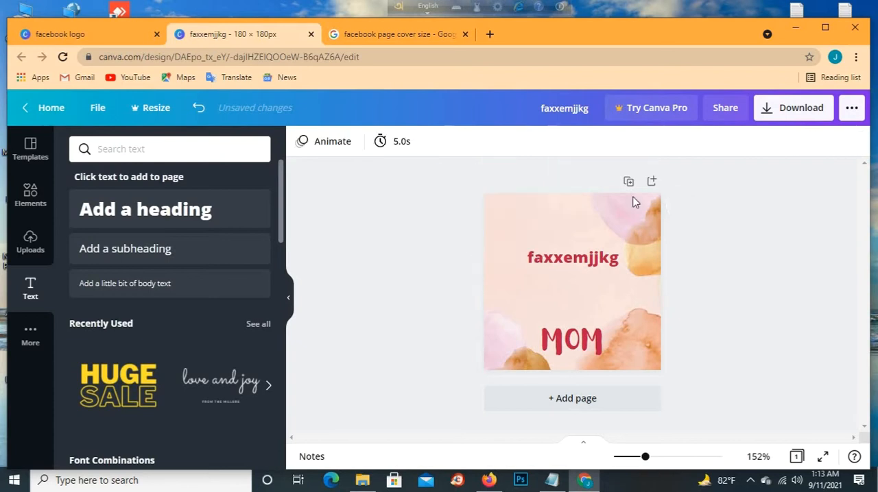
drag(637, 207, 604, 213)
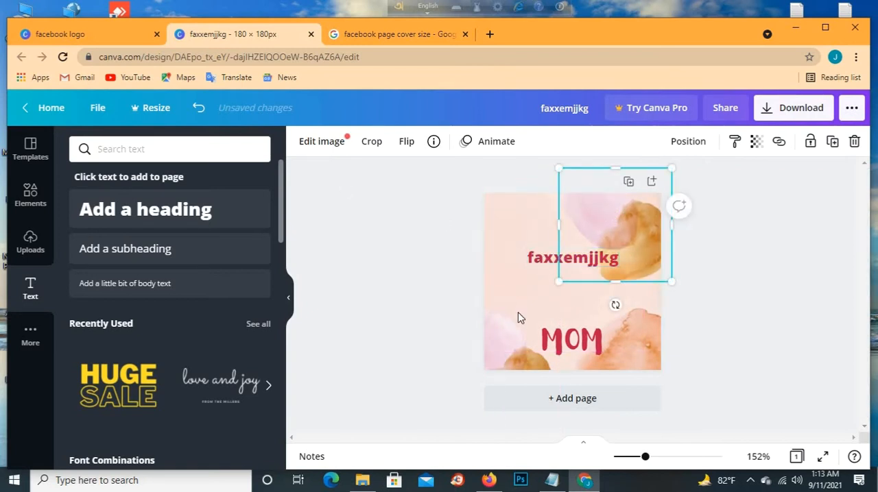
- Change the design's background colour to the light green from the default colours
click(509, 236)
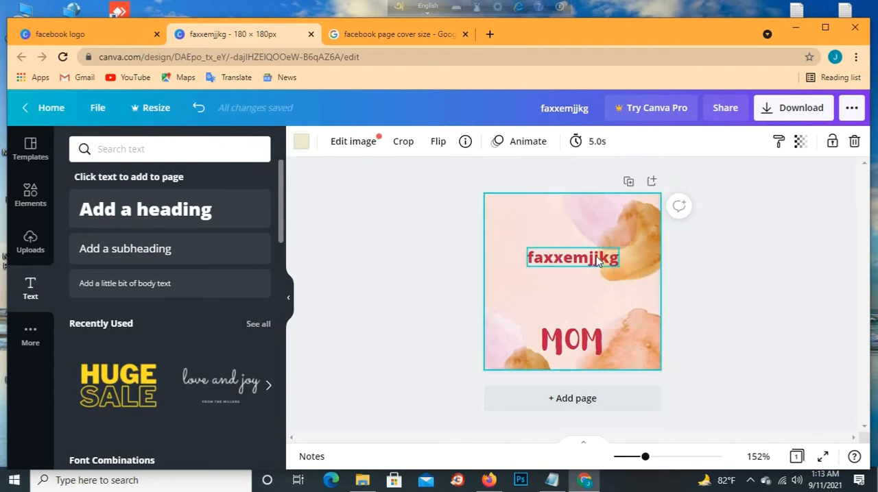
click(300, 142)
scroll(148, 349, down, 1)
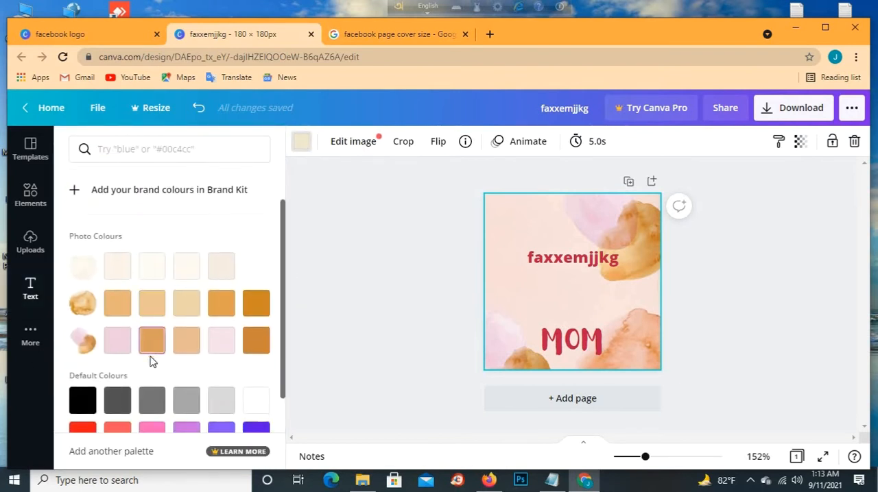
scroll(151, 361, down, 2)
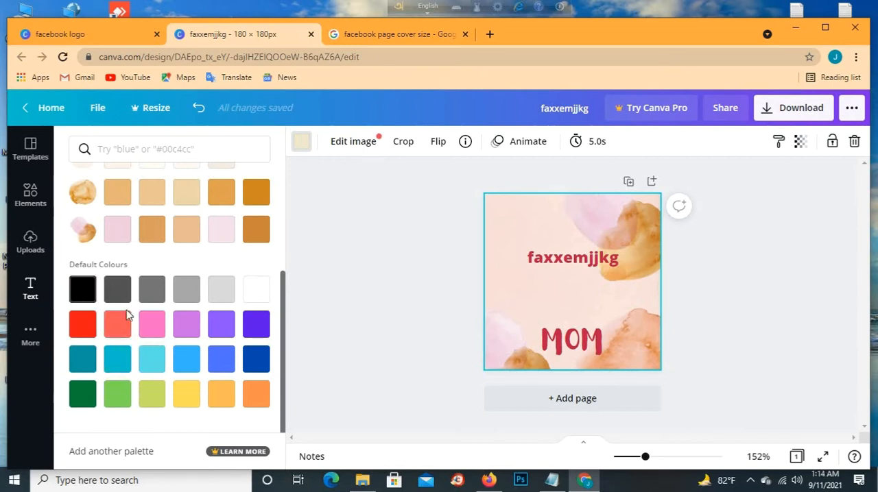
click(125, 392)
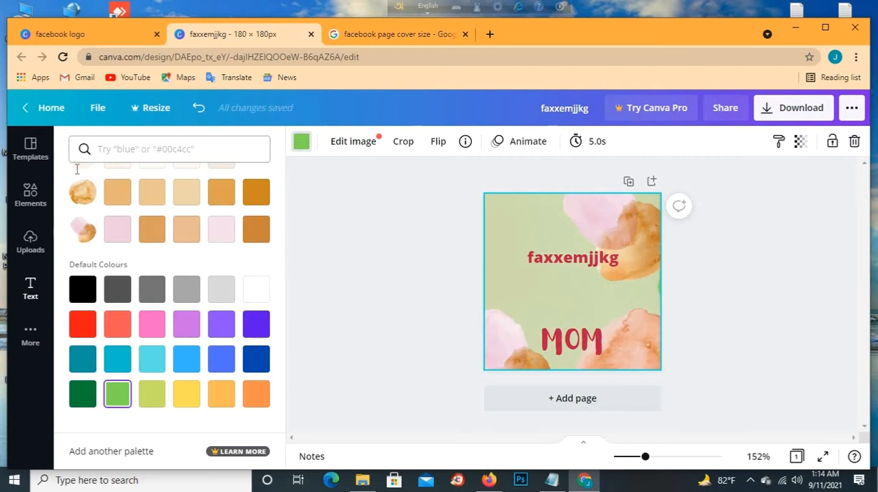
click(28, 147)
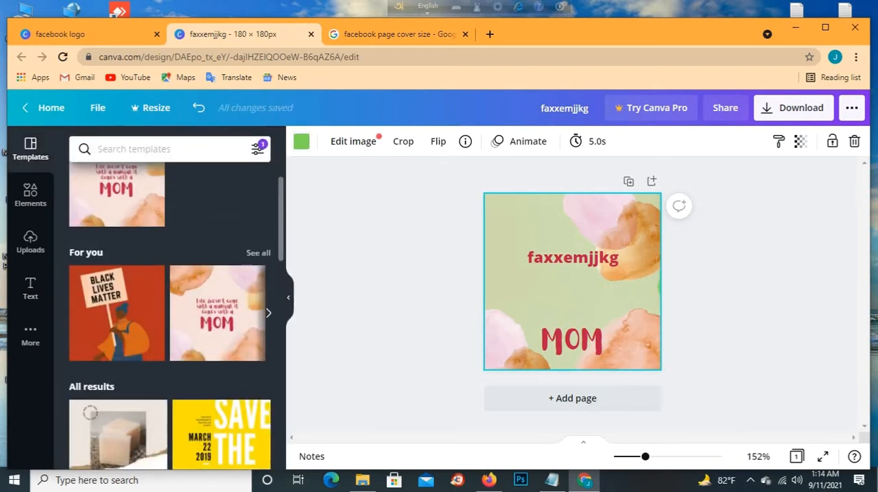
scroll(124, 362, down, 5)
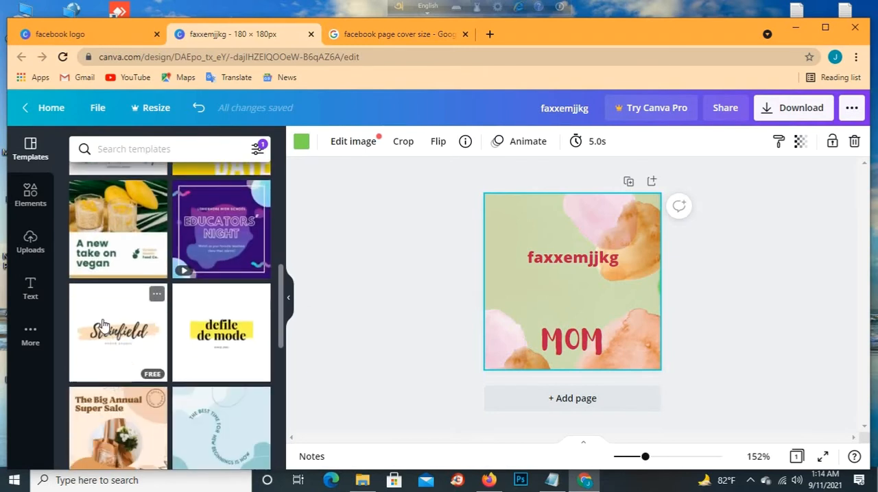
- Search the elements for "facebook icon", add the round blue Facebook logo and move it below the heading, overlapping the end of "MOM"
click(30, 199)
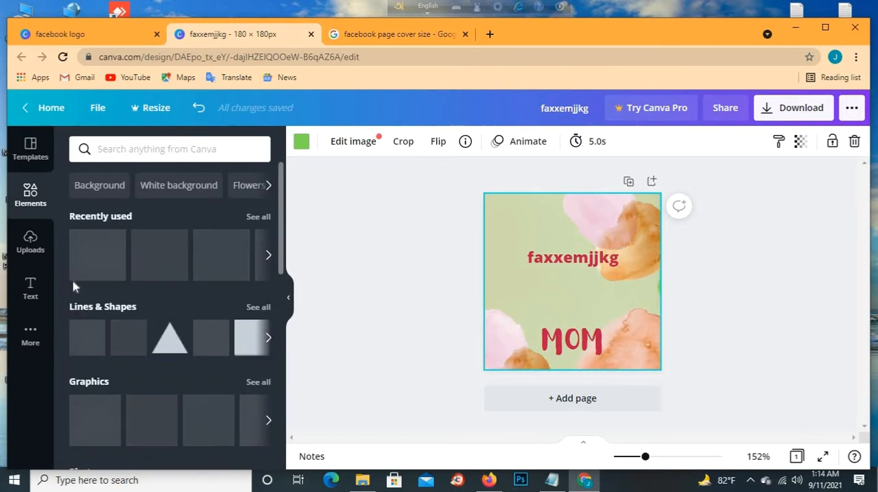
click(133, 147)
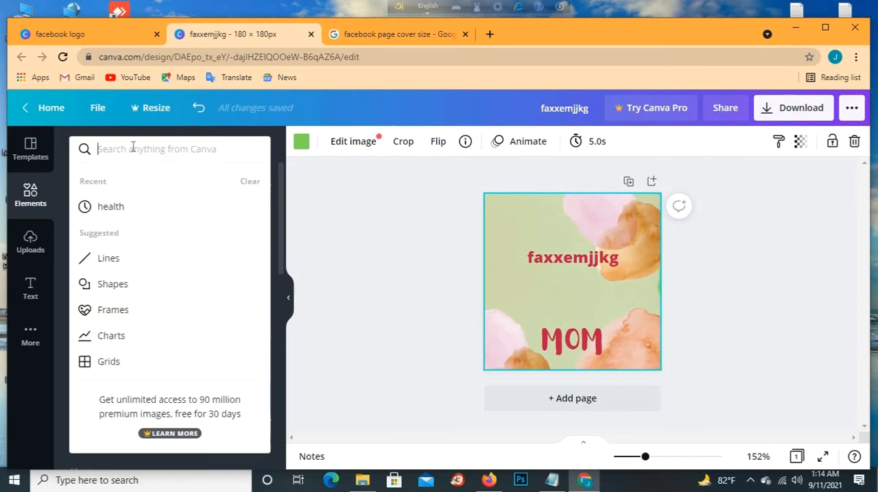
text(fac)
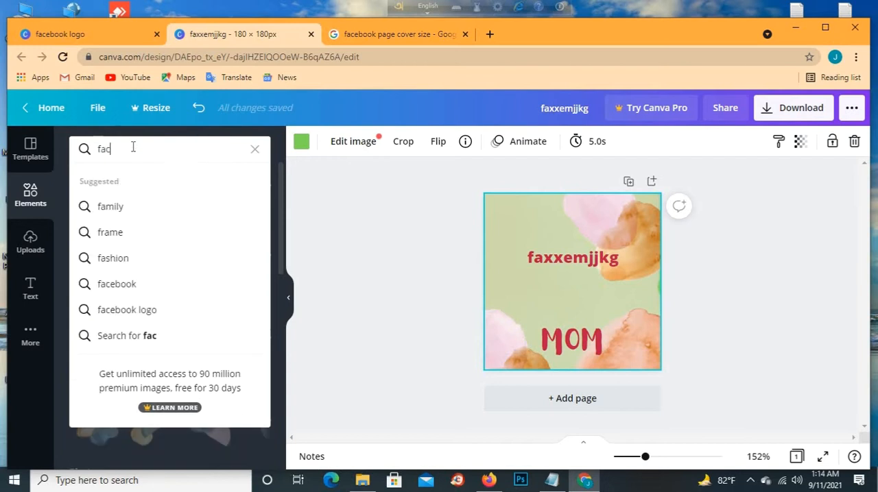
text(ebook)
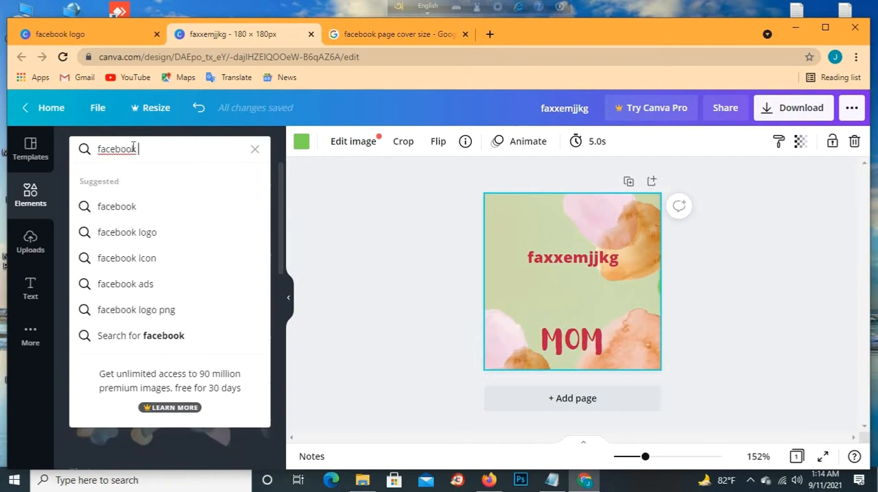
text( icon)
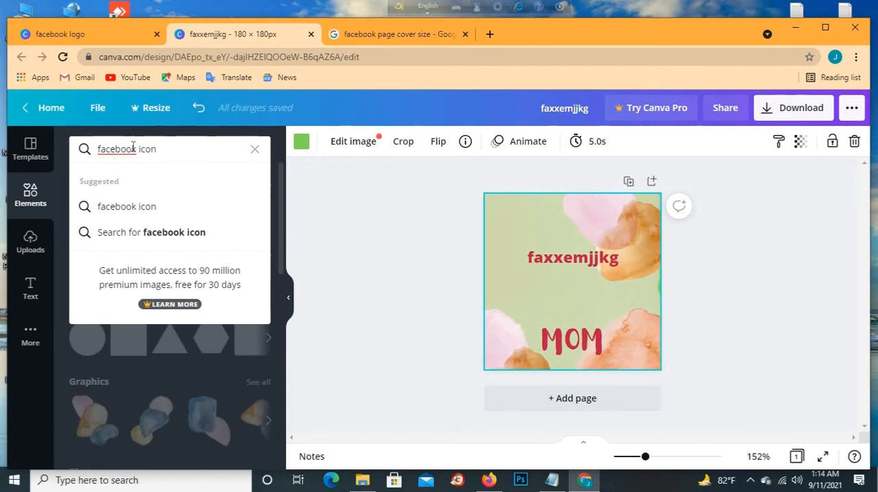
key(Return)
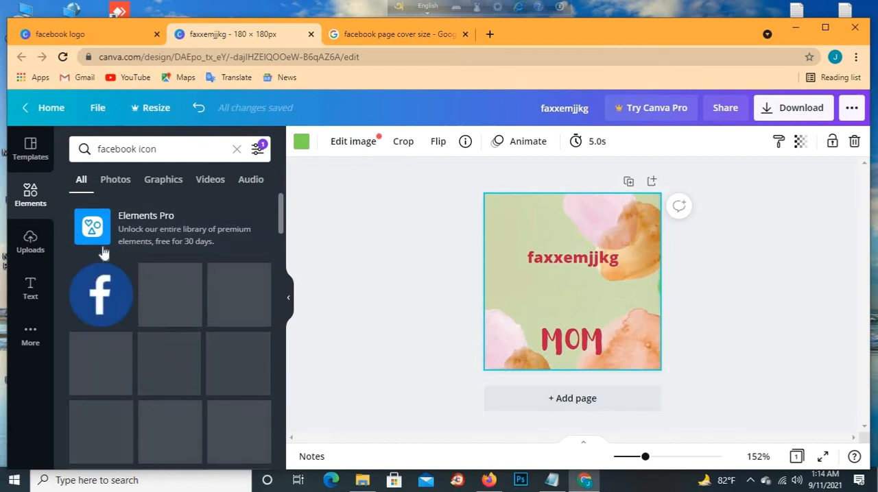
click(103, 300)
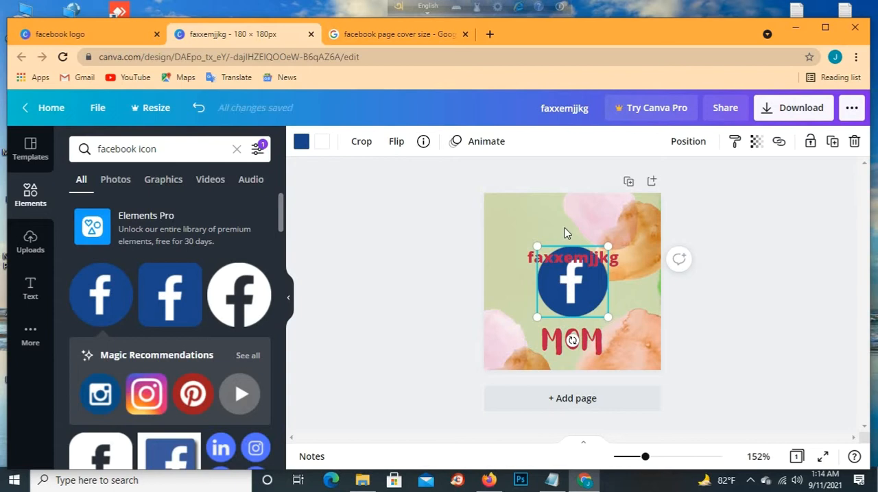
drag(564, 305, 566, 278)
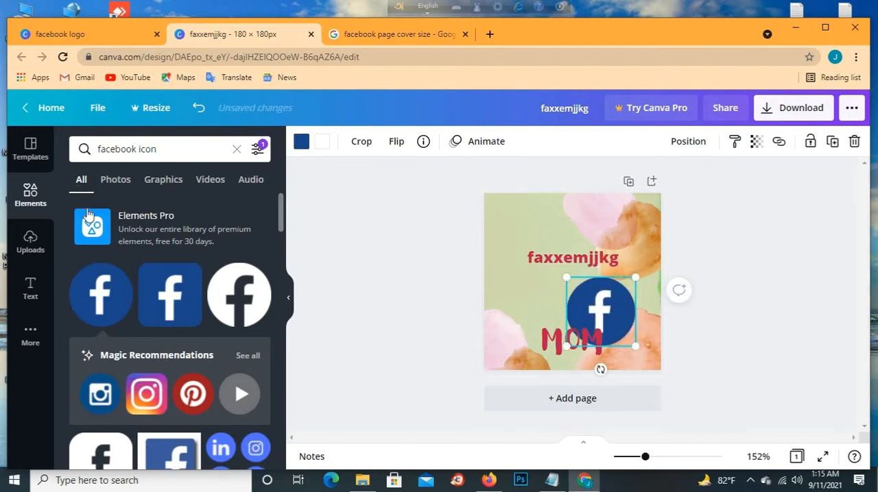
scroll(137, 309, down, 5)
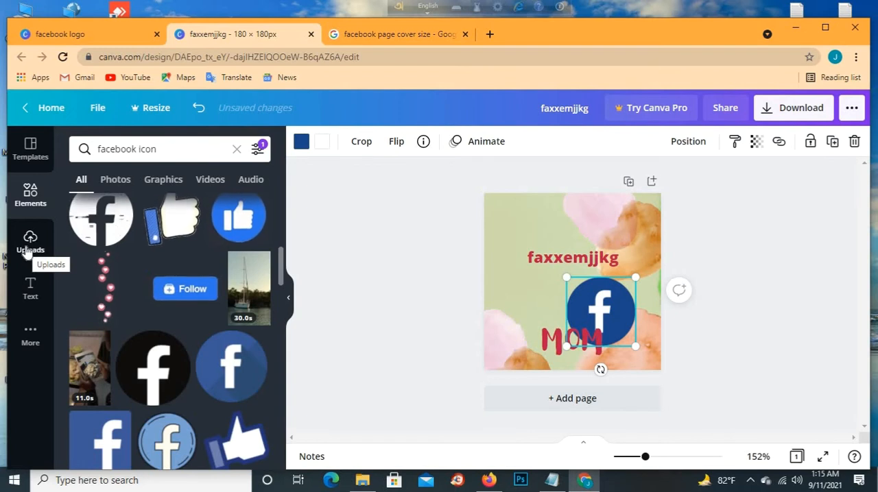
- Upload the "online logo" image from New Volume (G:) on the device to the uploaded images
click(28, 251)
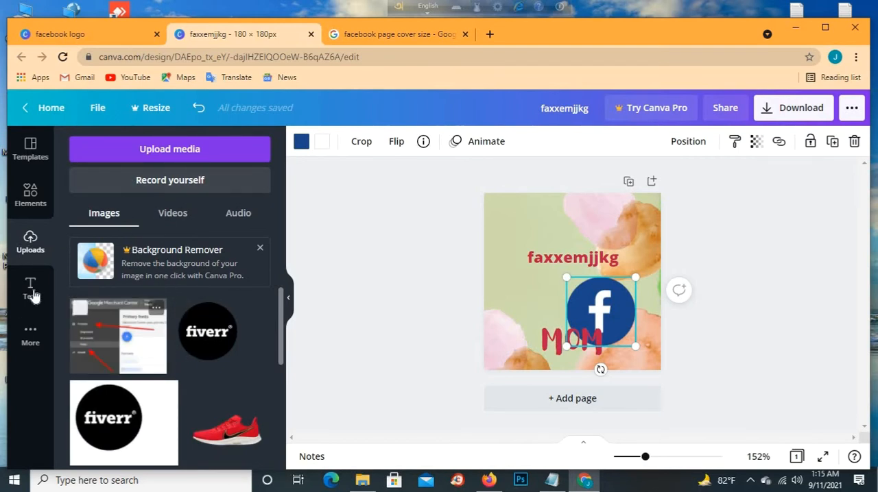
click(168, 148)
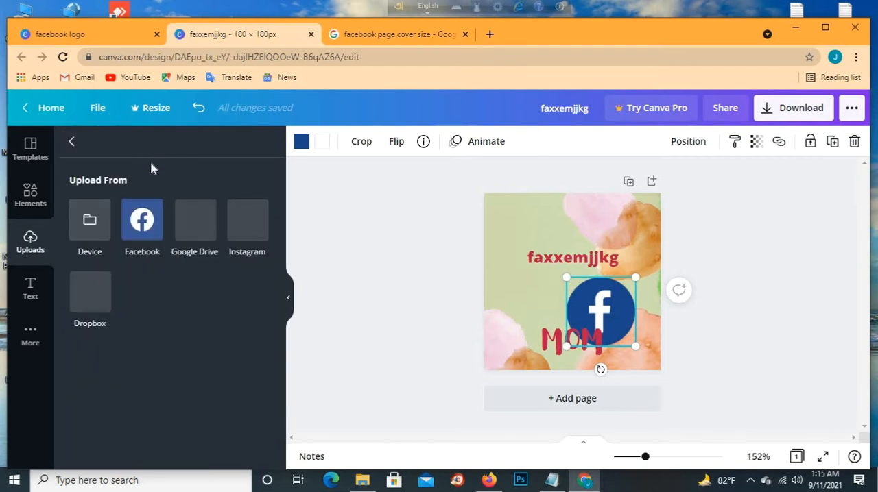
click(85, 231)
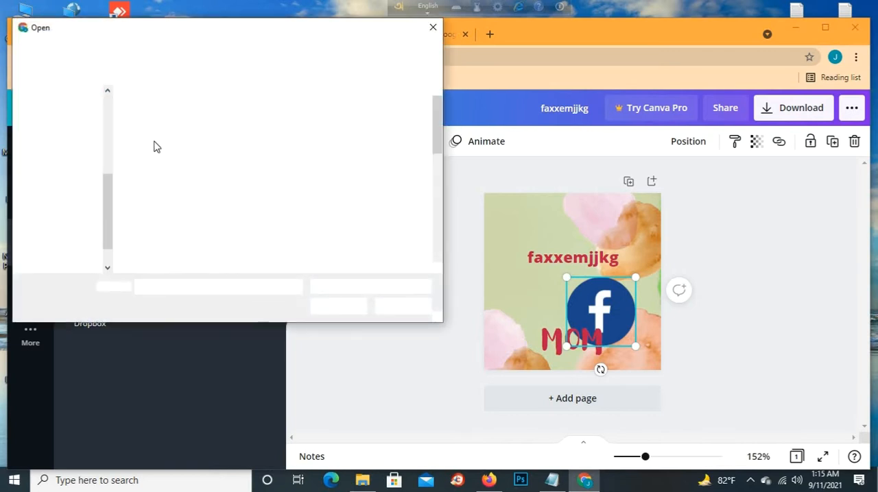
scroll(302, 234, down, 10)
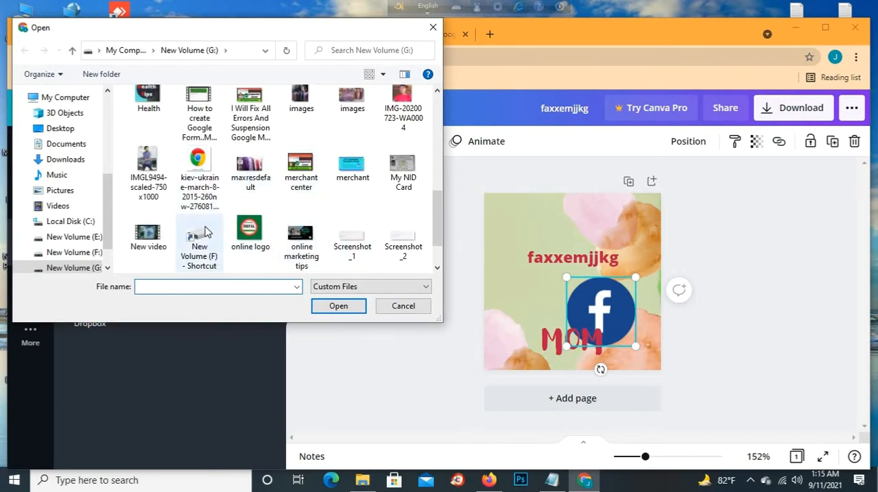
click(250, 232)
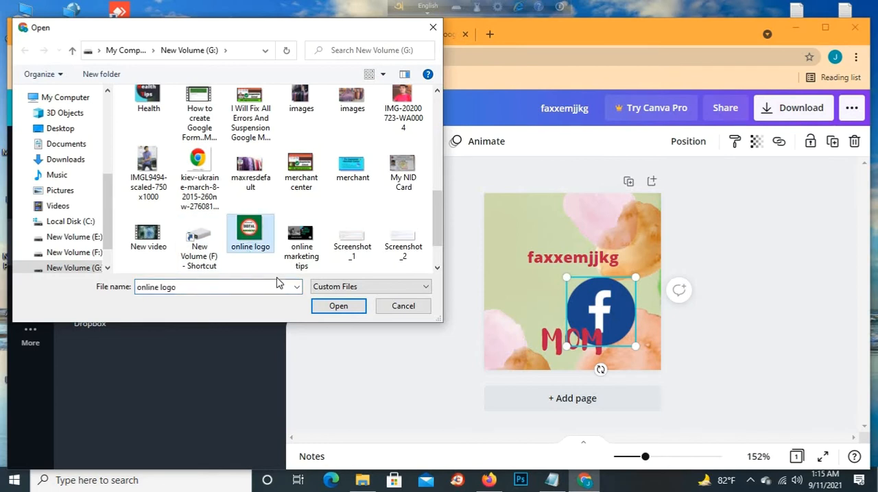
click(336, 306)
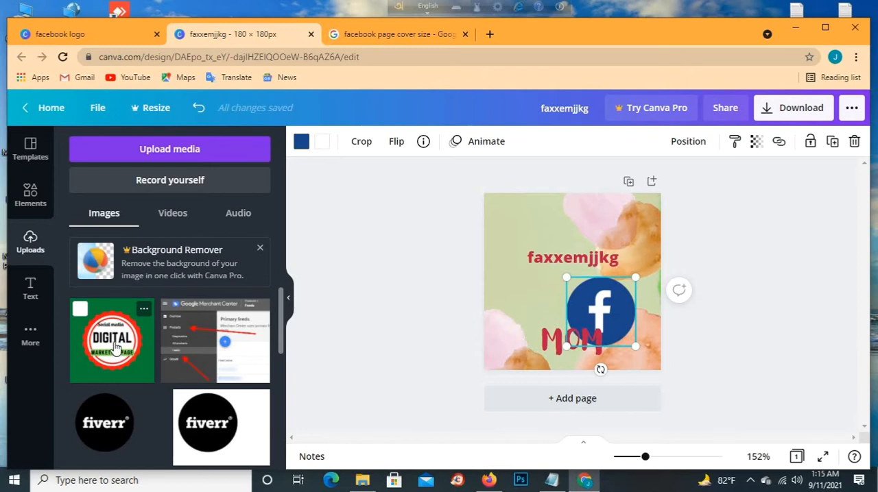
- Add the uploaded green "Digital Marketing Page" logo to the design and move it to the centre
drag(117, 350, 577, 260)
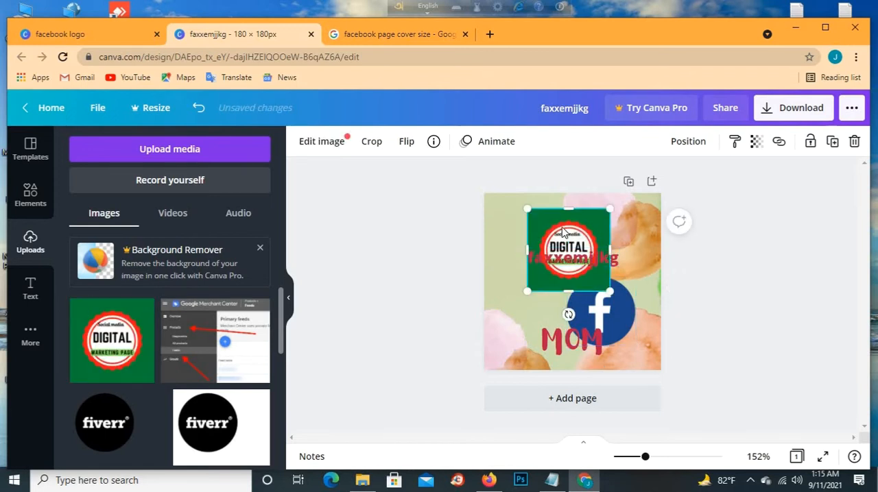
drag(517, 274, 537, 244)
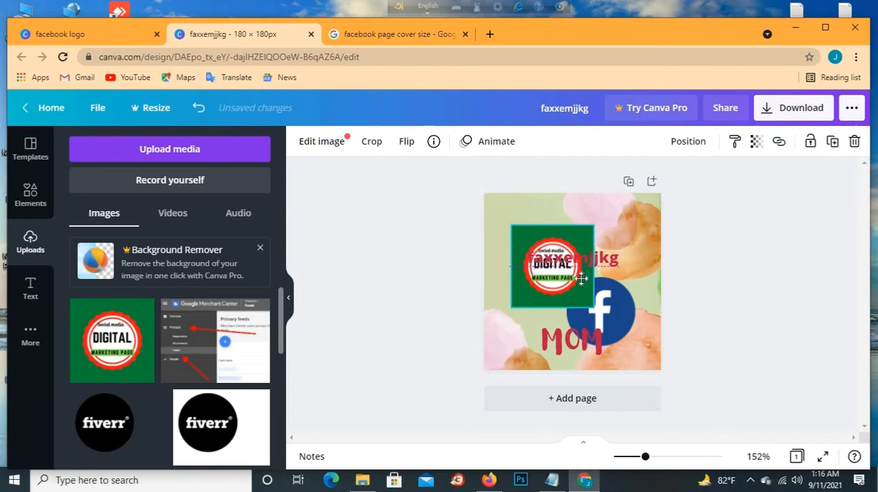
drag(581, 279, 558, 257)
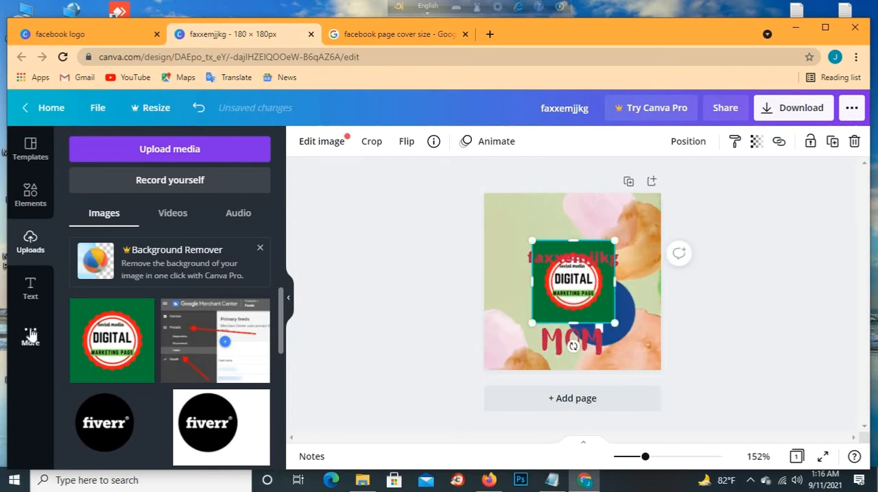
click(31, 335)
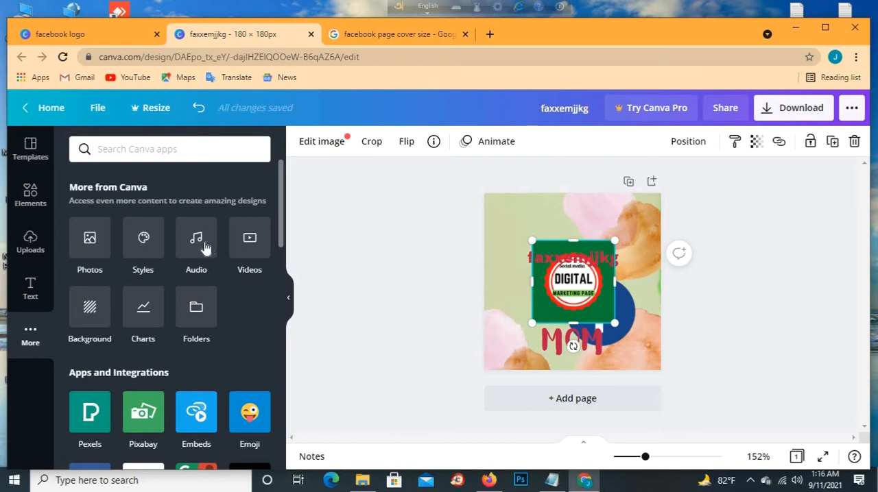
scroll(103, 356, down, 4)
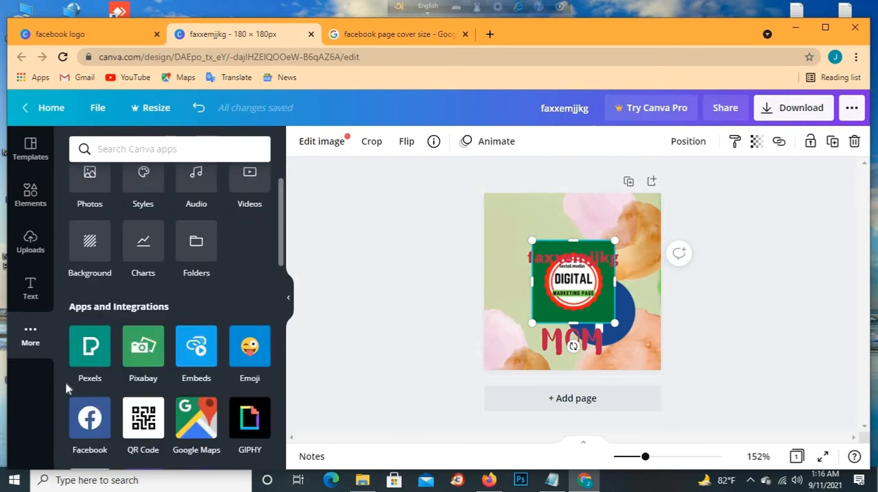
scroll(137, 309, up, 3)
scroll(64, 281, up, 2)
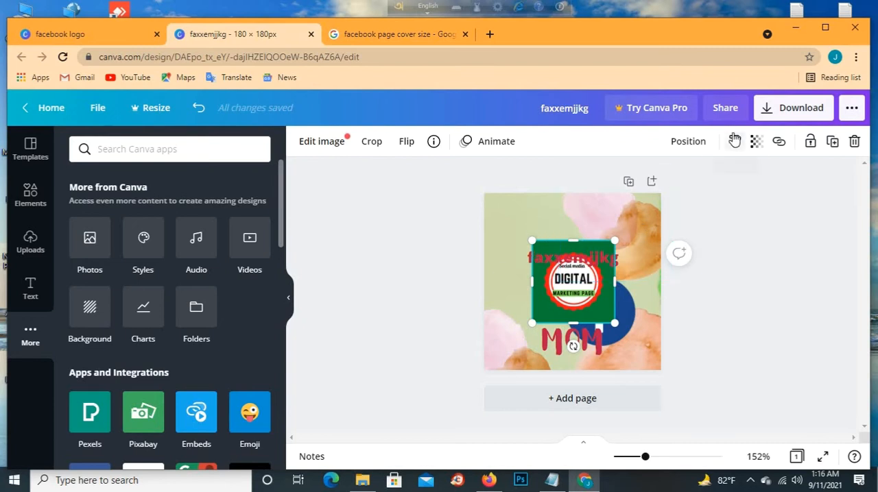
- Open the design's download settings and choose PNG as the file type
click(805, 110)
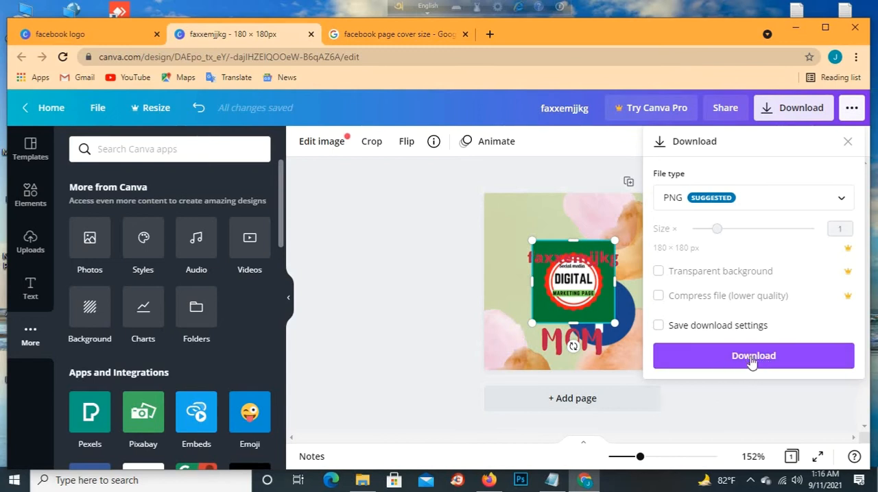
click(738, 361)
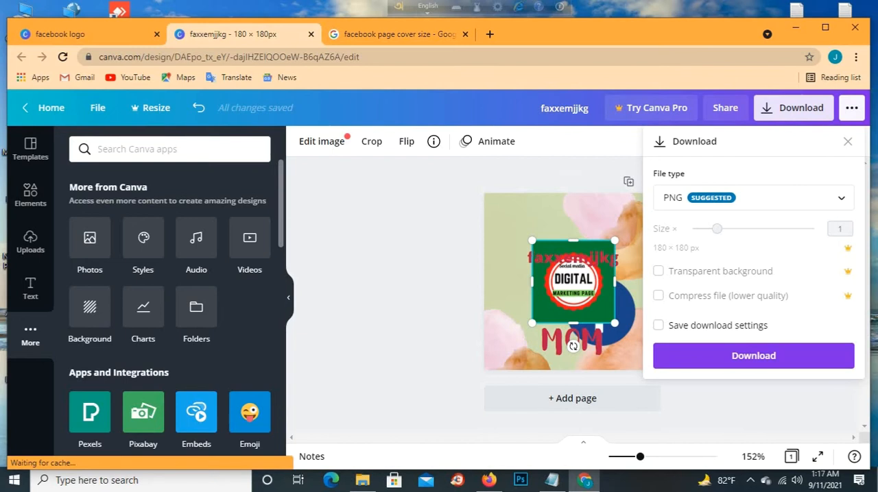
click(758, 203)
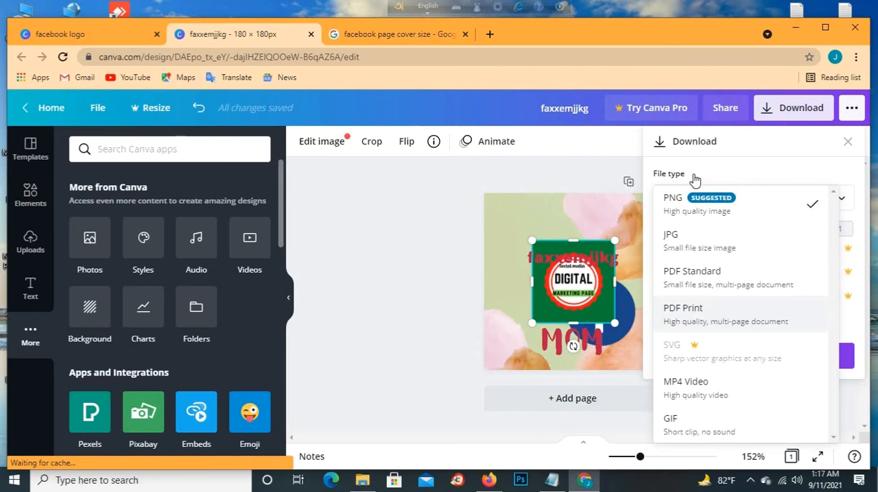
click(789, 208)
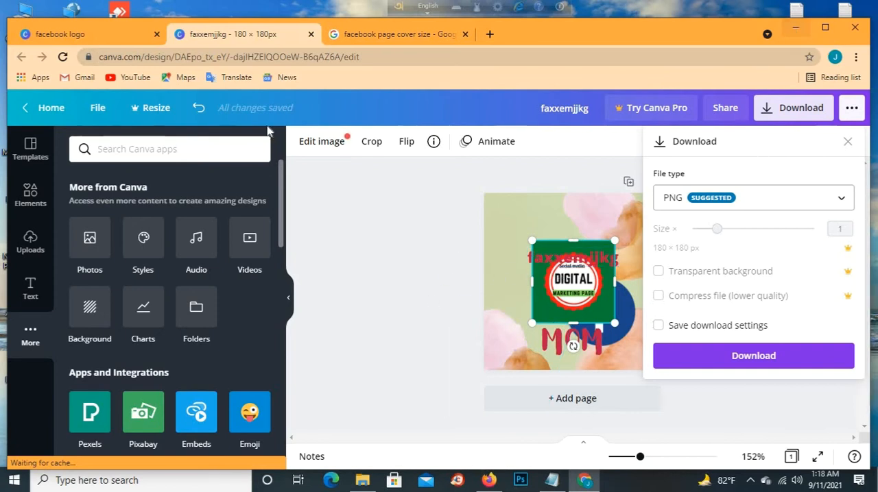
- Switch to Facebook in a new browser tab and open the "Online marketing tips bd" page at its cover and profile picture
click(474, 40)
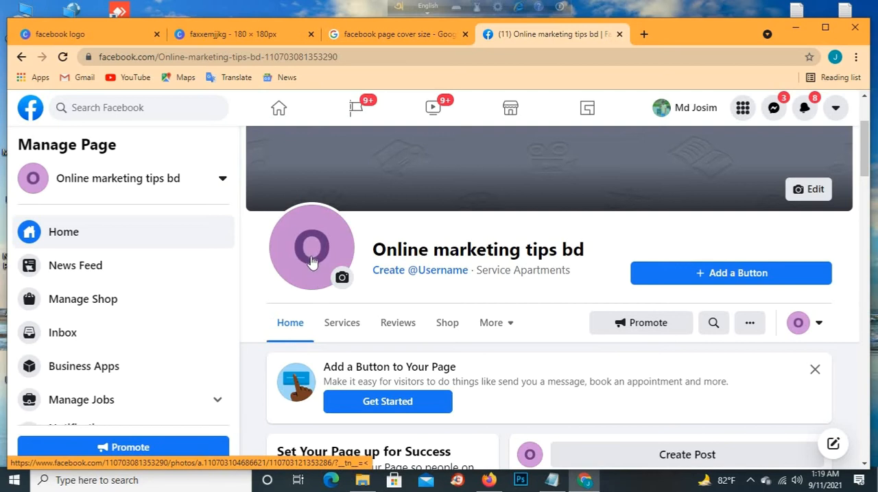
scroll(312, 276, down, 3)
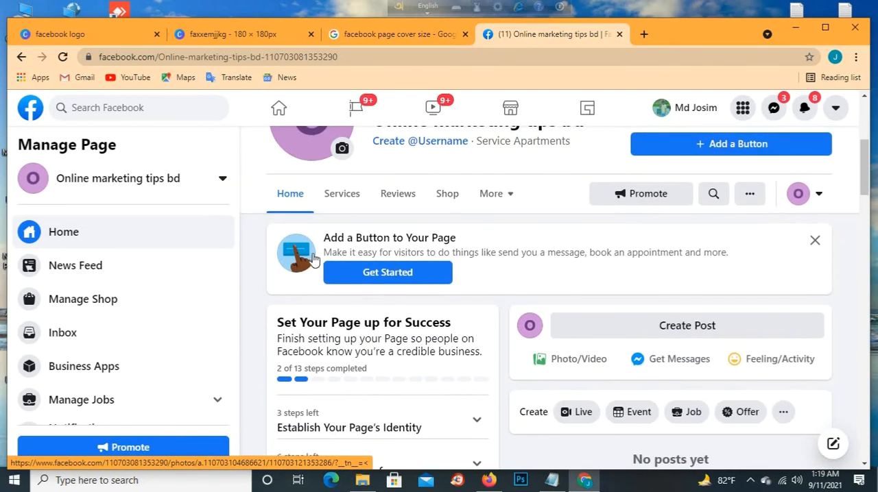
scroll(319, 256, up, 4)
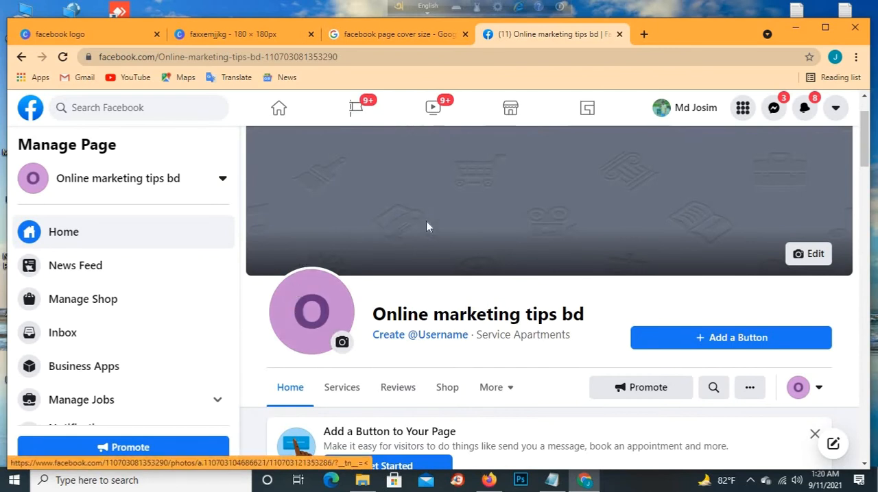
scroll(344, 273, up, 1)
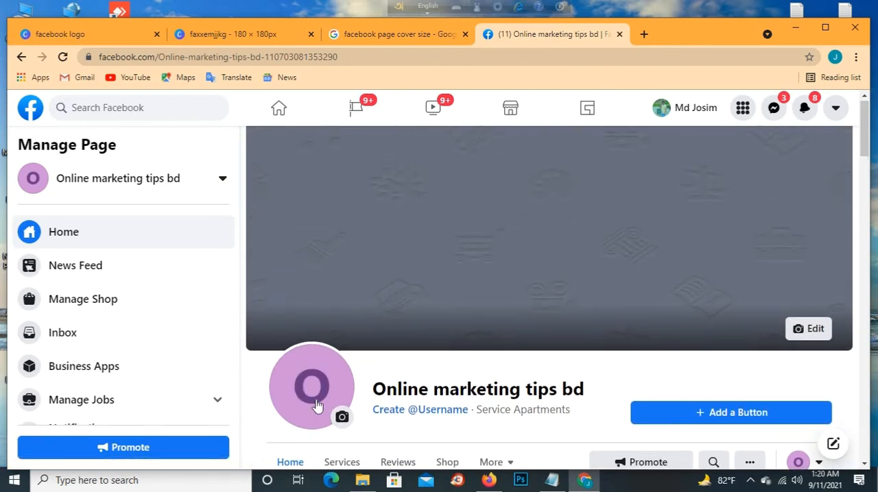
- Upload the "online logo" image from New Volume (G:) as the page's new profile picture
scroll(327, 343, down, 2)
click(342, 291)
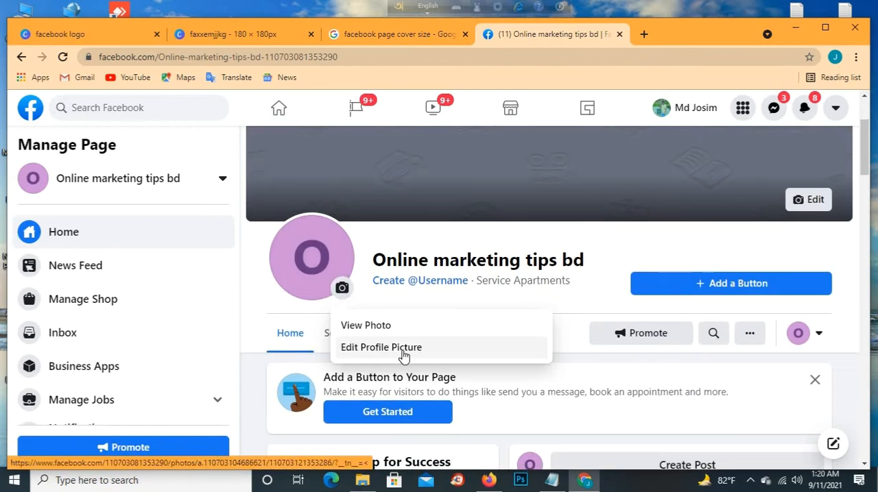
click(404, 353)
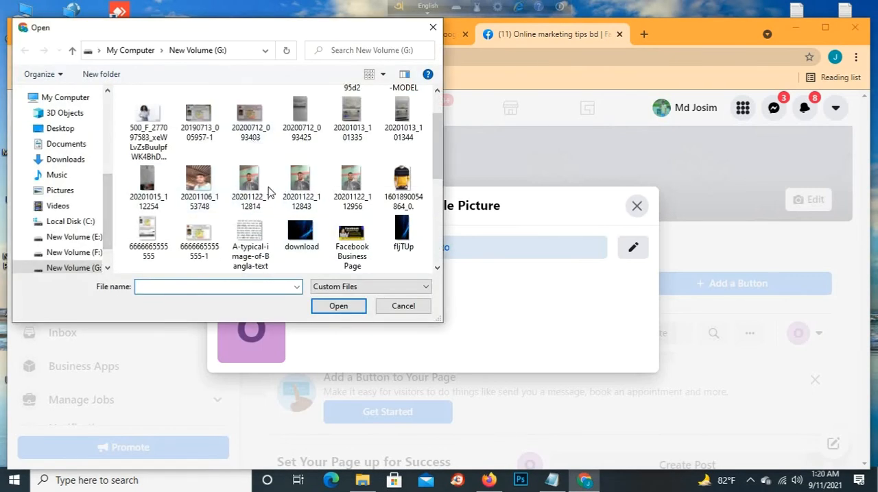
scroll(267, 199, up, 1)
scroll(206, 199, down, 1)
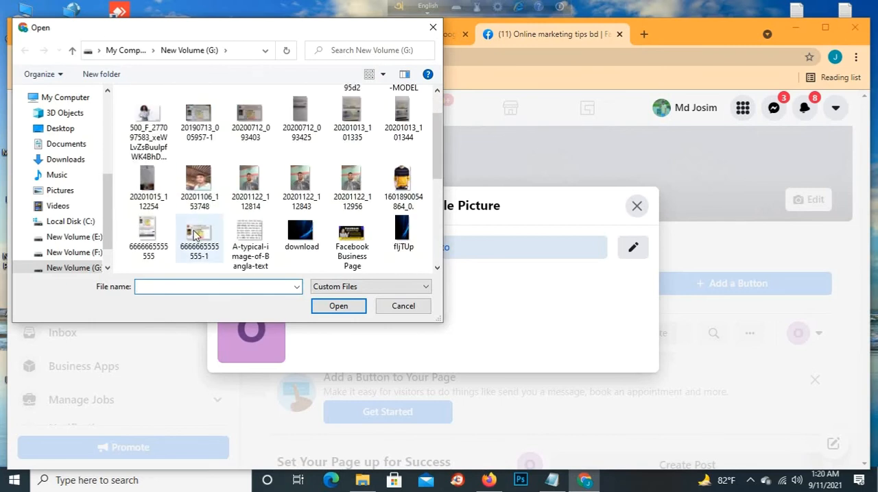
scroll(295, 199, up, 1)
scroll(299, 219, down, 3)
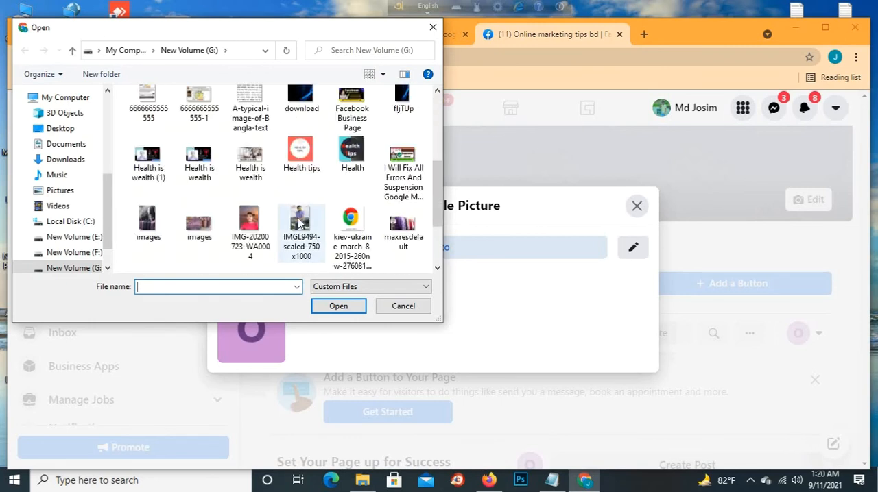
scroll(338, 229, down, 1)
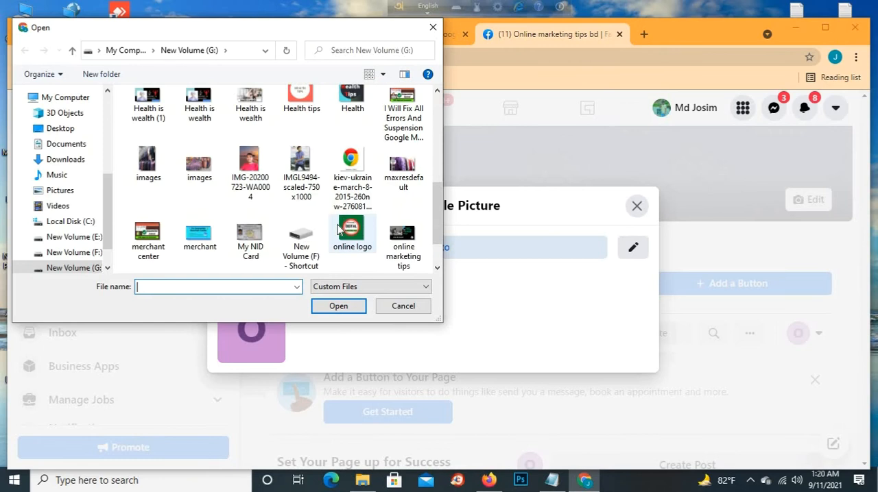
click(348, 232)
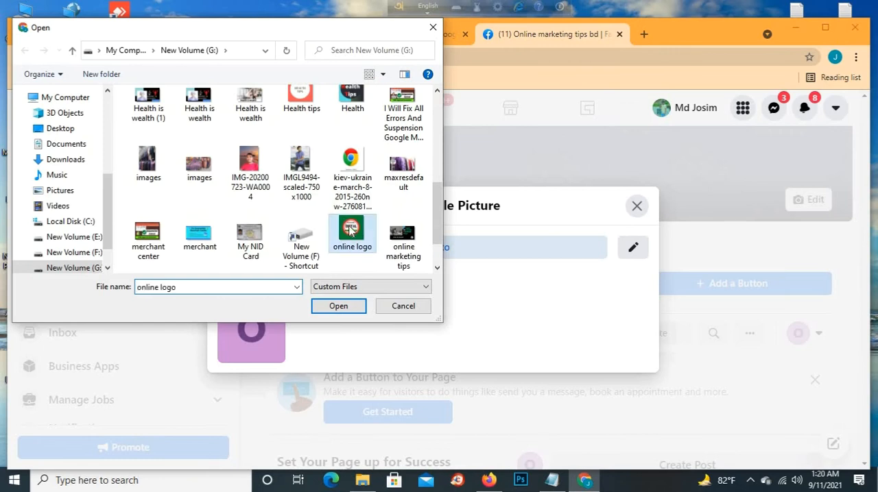
click(334, 307)
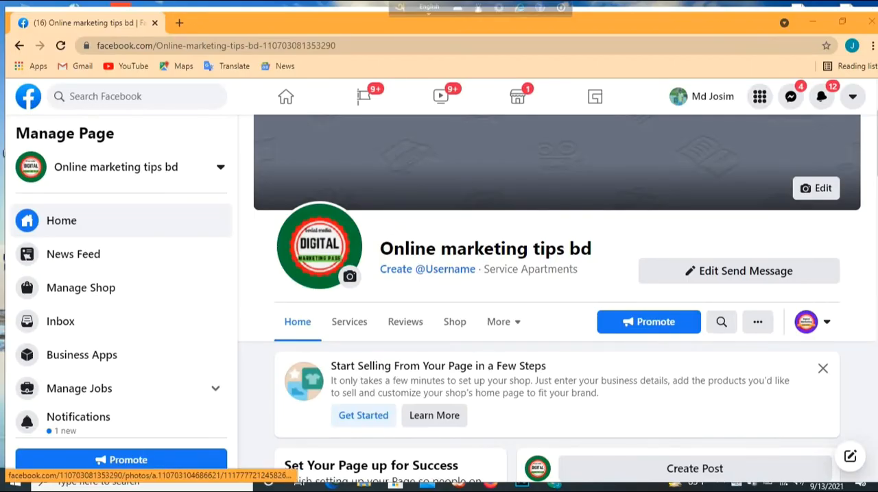
click(349, 281)
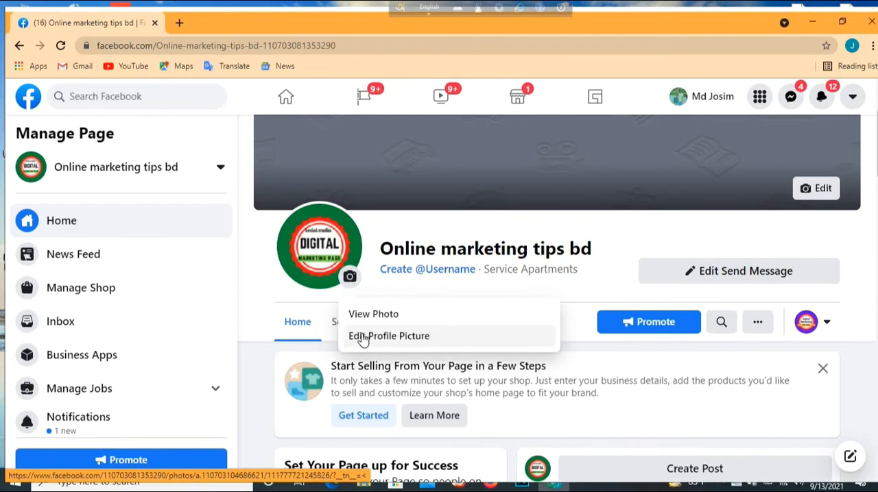
click(413, 340)
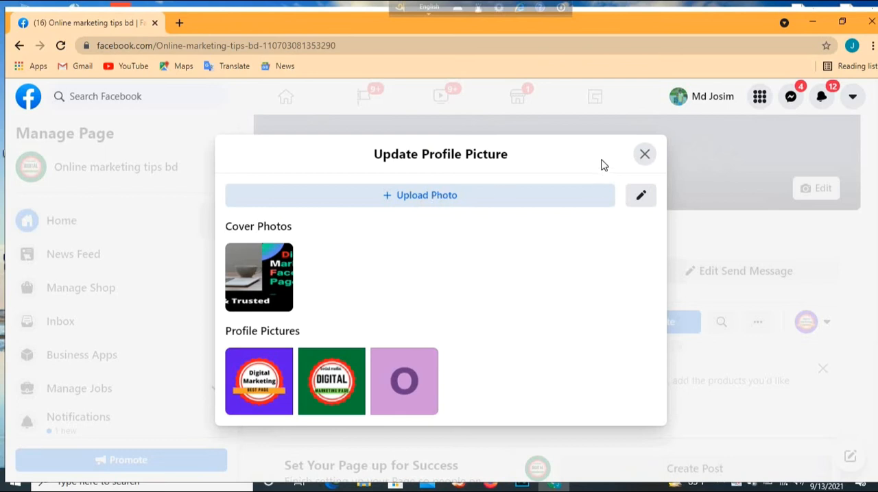
click(645, 157)
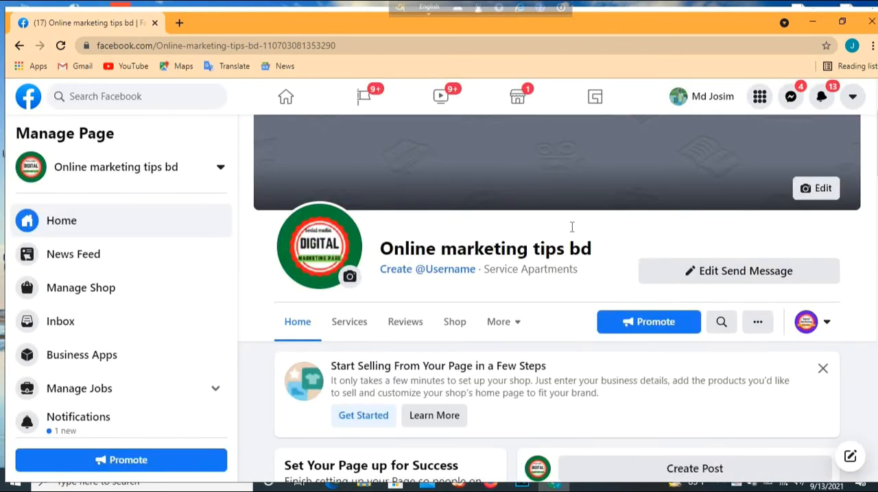
- Upload the "online marketing tips" image from New Volume (G:) as the page's cover photo
scroll(823, 220, up, 2)
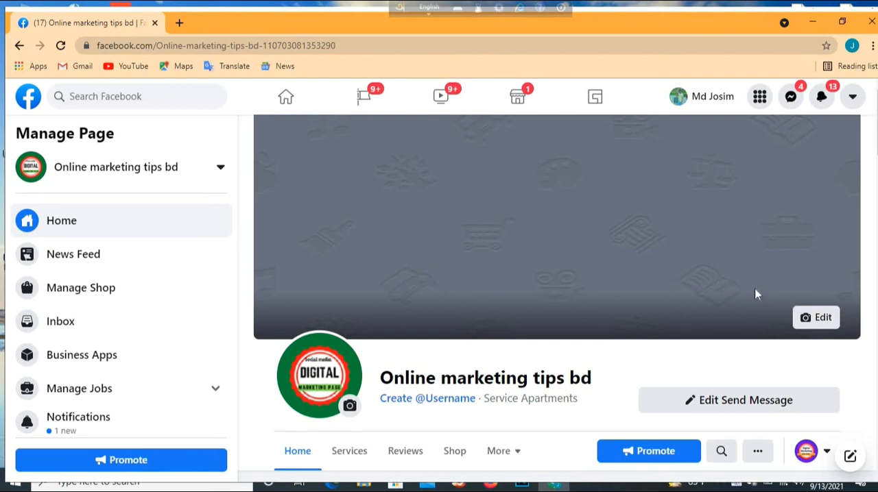
click(818, 322)
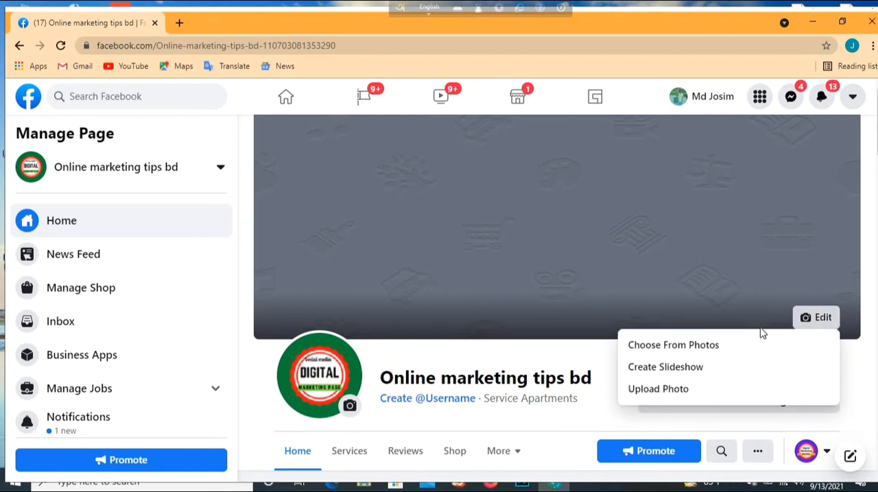
click(666, 390)
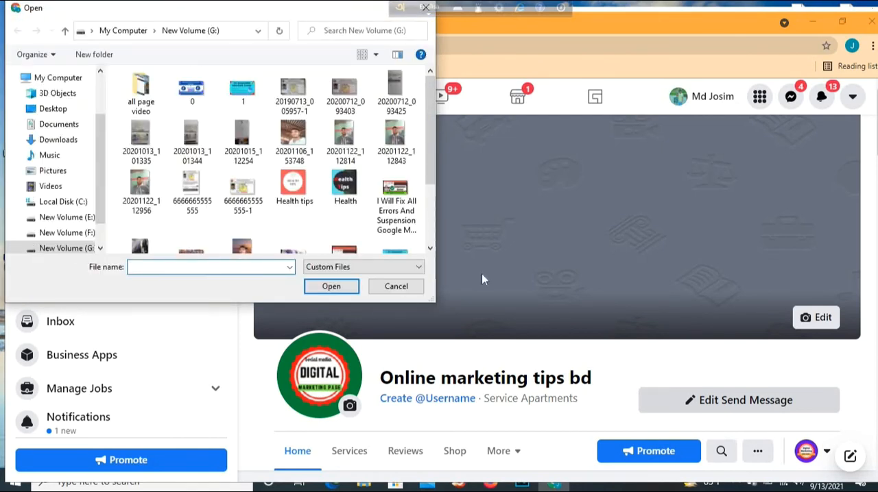
scroll(255, 232, down, 2)
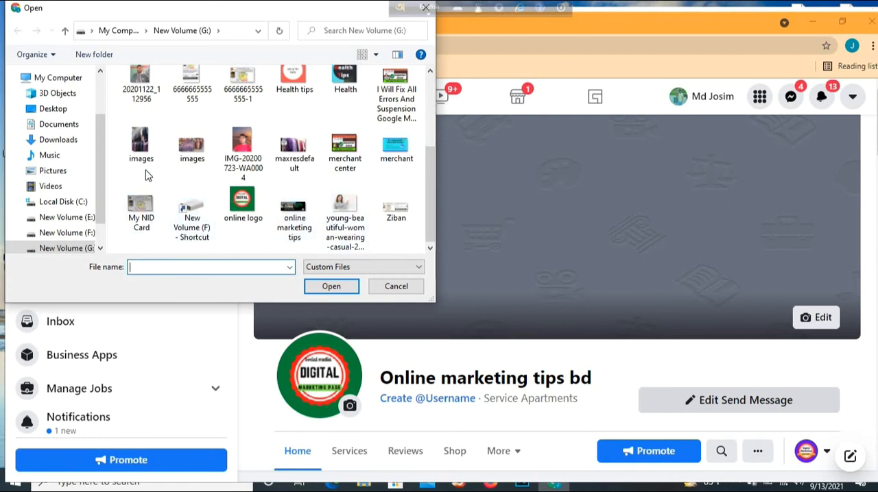
scroll(351, 122, up, 1)
scroll(349, 125, down, 1)
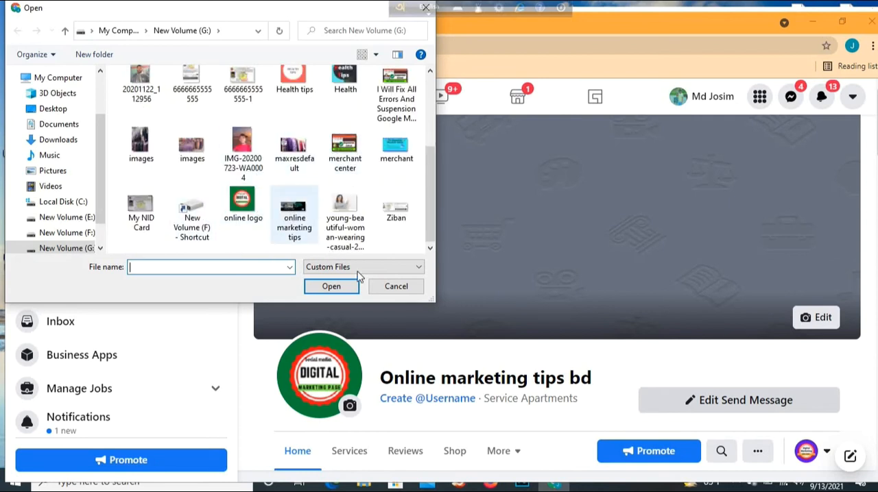
click(278, 216)
click(343, 287)
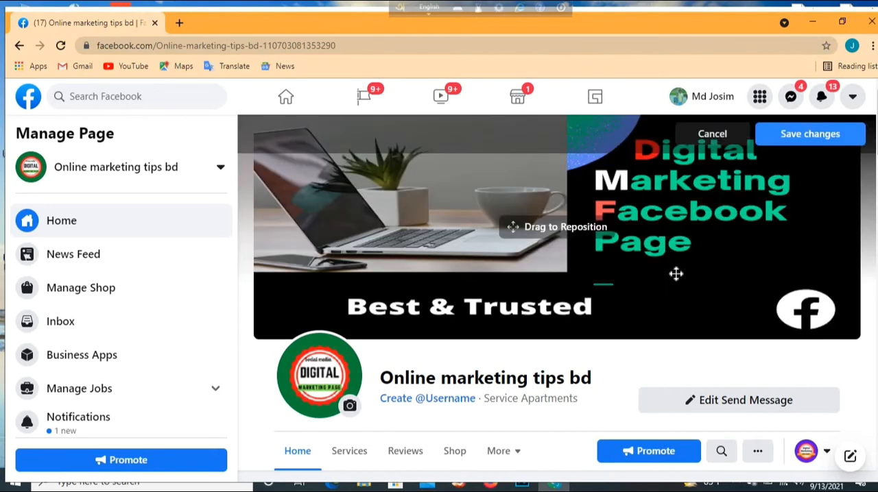
- Adjust the vertical position of the new cover photo and save the changes
drag(676, 274, 674, 277)
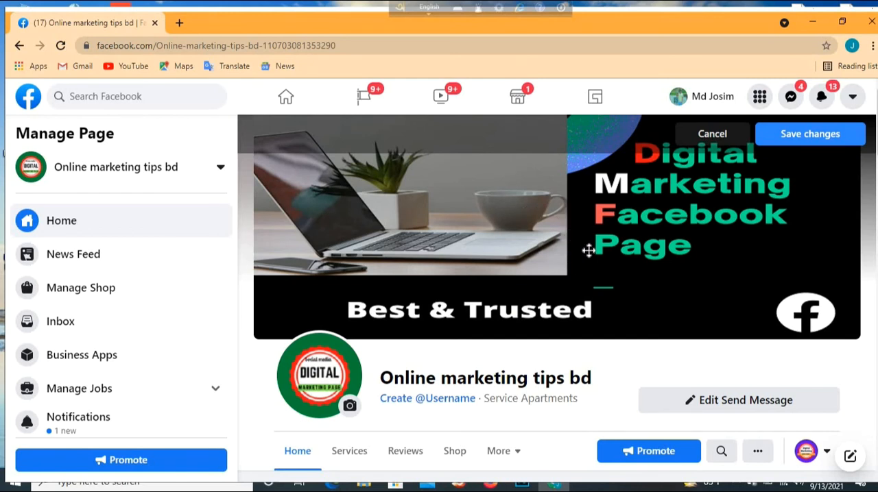
drag(655, 254, 643, 216)
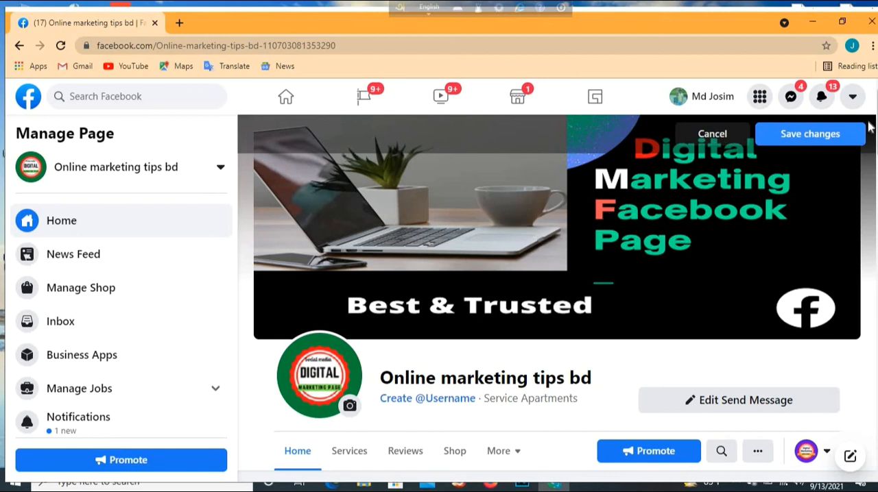
click(788, 136)
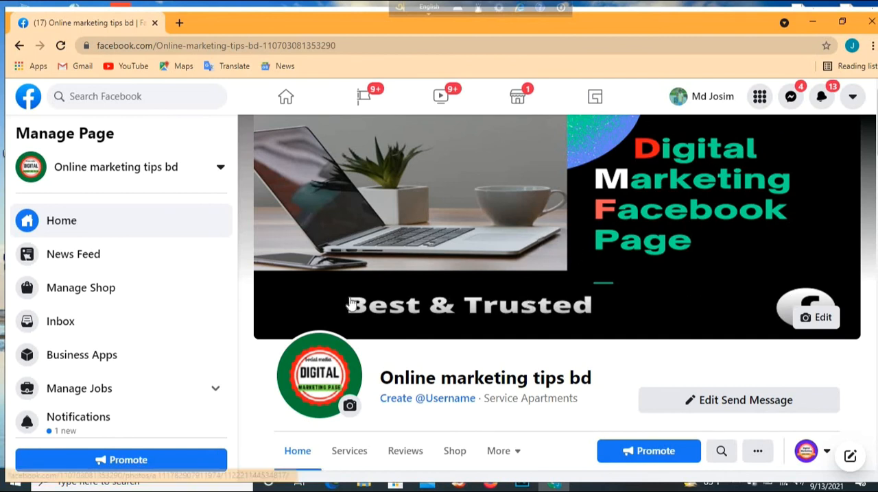
- Turn the cover into a slideshow and upload "maxresdefault" from New Volume (G:) as its second photo
click(822, 321)
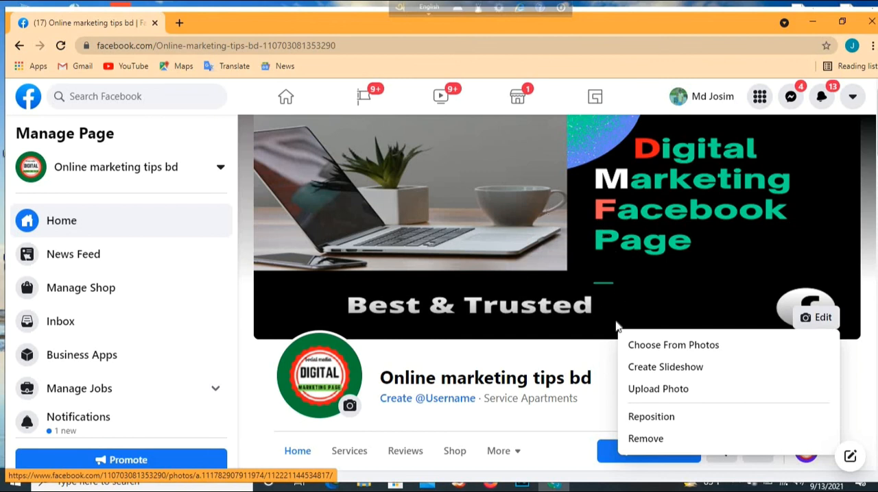
click(656, 372)
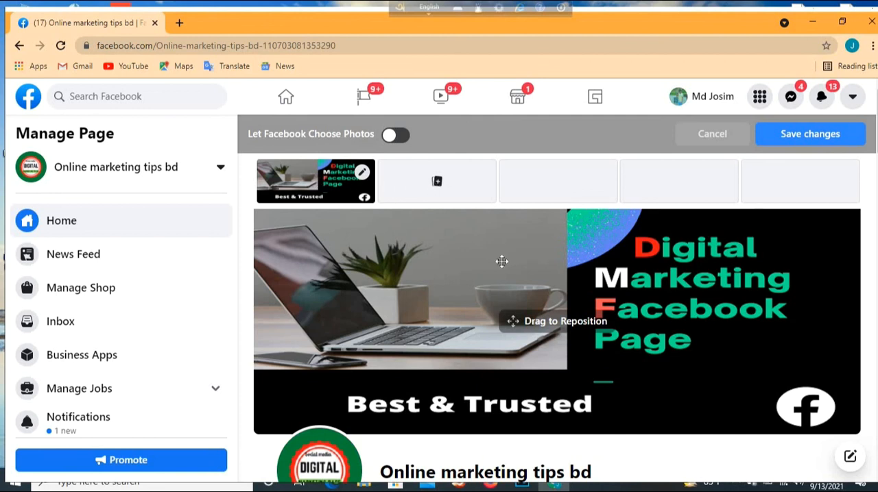
click(438, 183)
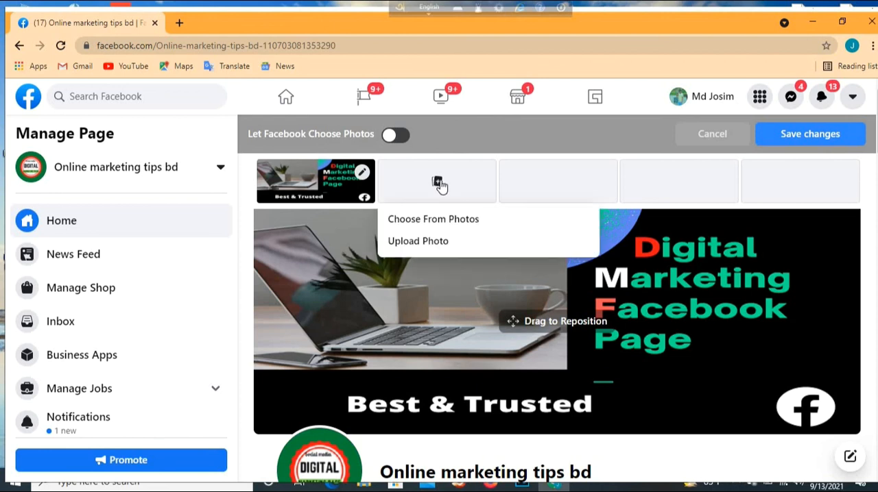
click(427, 247)
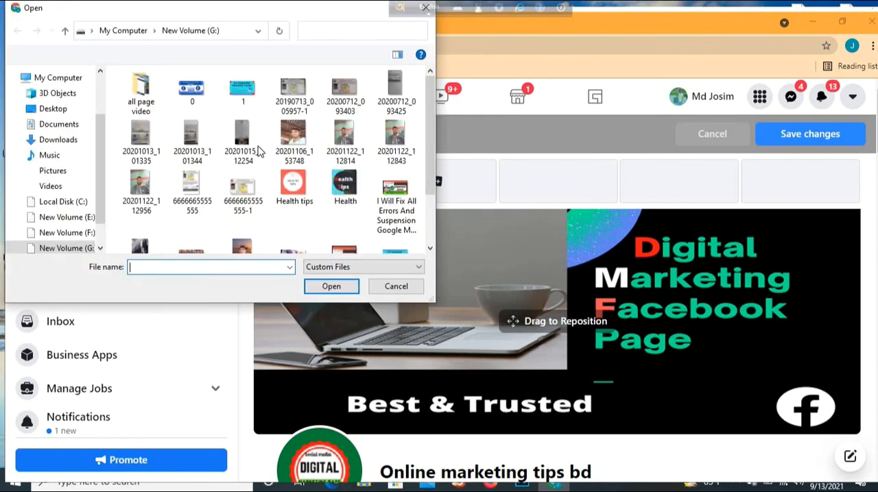
scroll(248, 166, down, 1)
scroll(248, 166, down, 1)
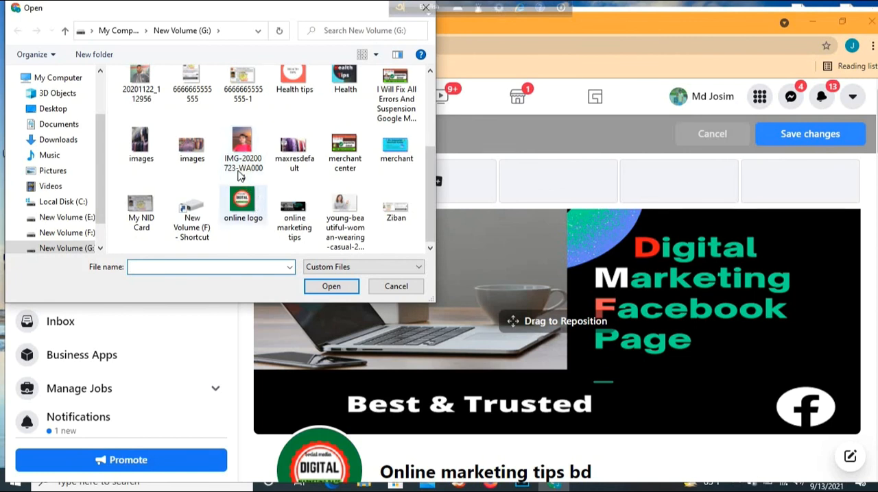
click(292, 150)
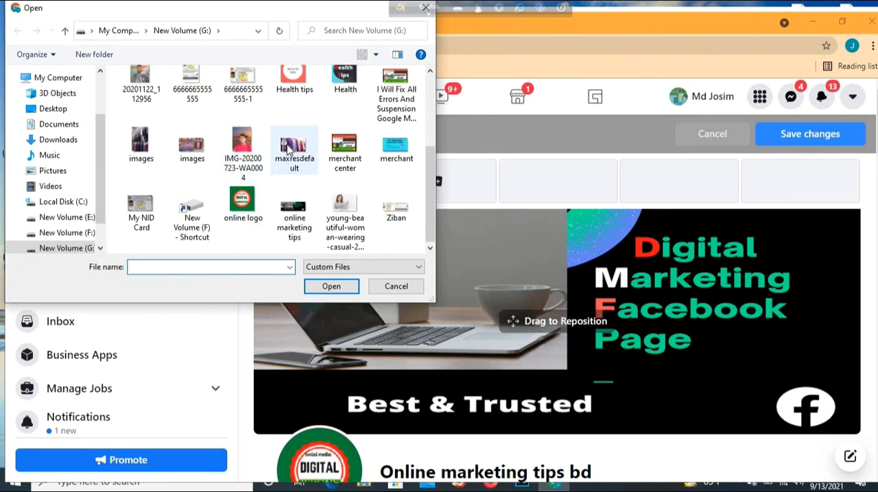
click(337, 292)
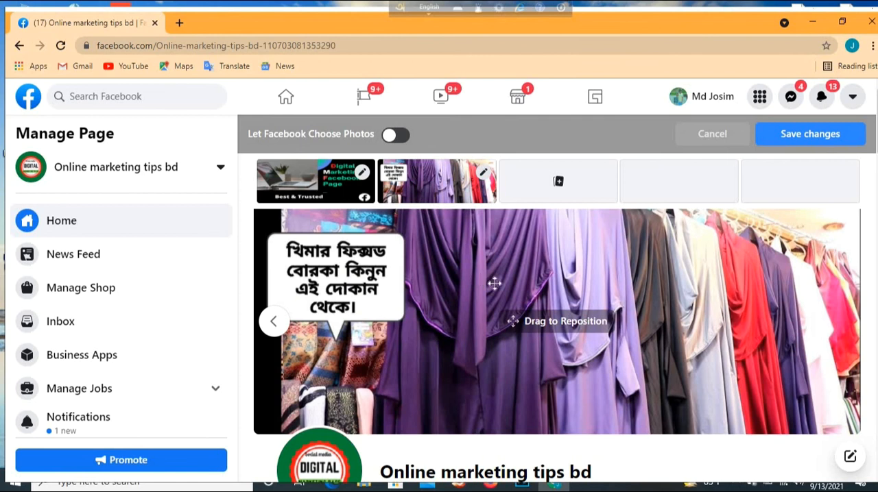
- Reposition the second slideshow photo to show more of its upper part and save the cover slideshow
scroll(421, 198, down, 2)
drag(400, 226, 364, 226)
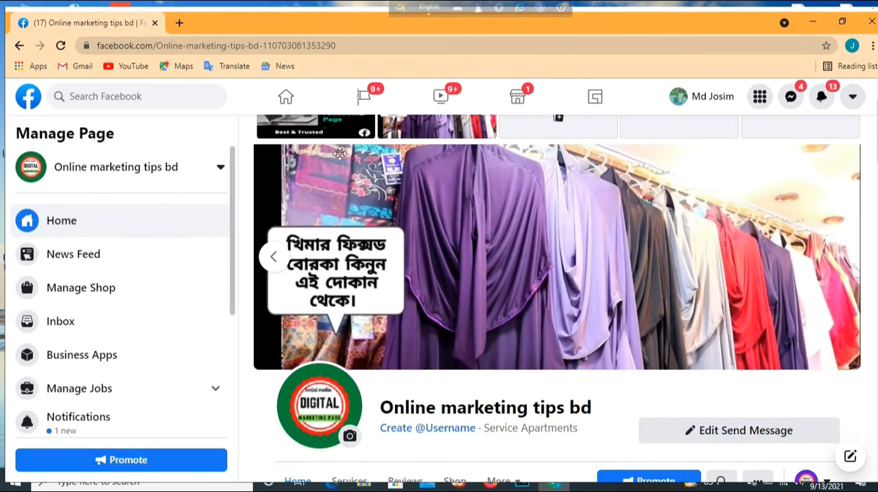
scroll(341, 154, up, 2)
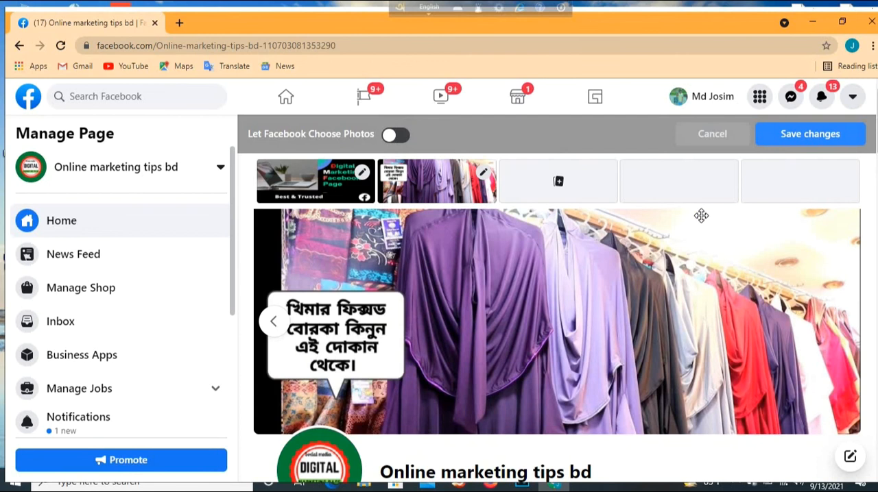
click(815, 136)
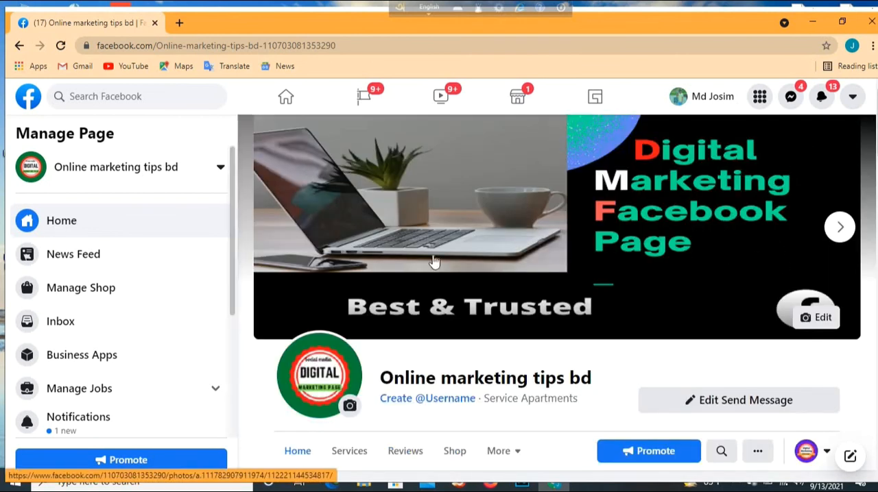
- Browse both photos of the saved cover slideshow and check how the page header looks with the profile picture
click(841, 229)
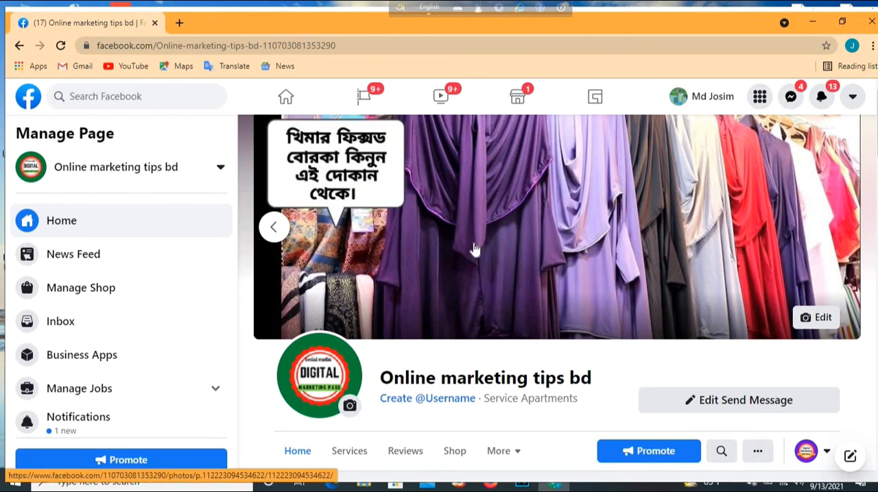
scroll(609, 309, down, 4)
scroll(609, 310, up, 4)
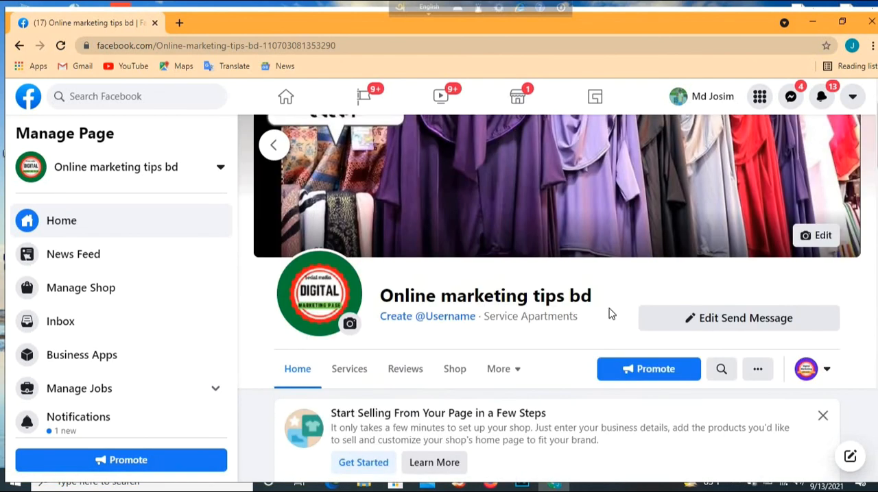
scroll(538, 314, down, 1)
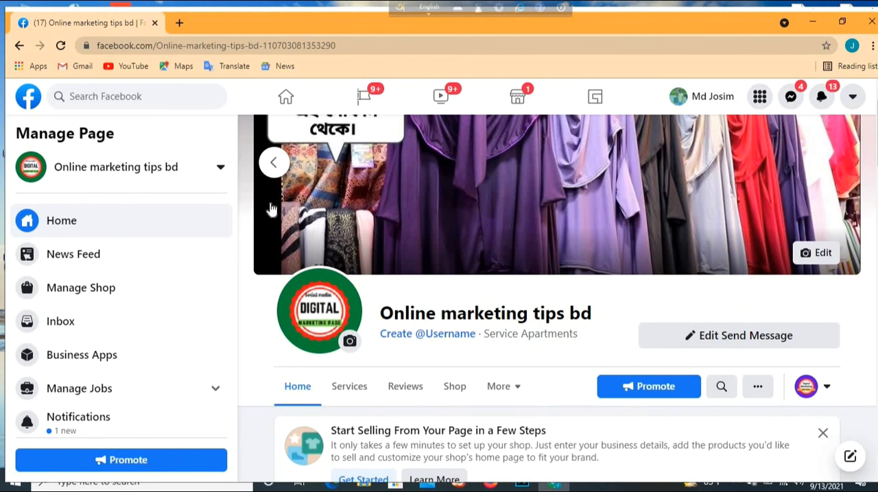
click(273, 164)
scroll(480, 210, up, 1)
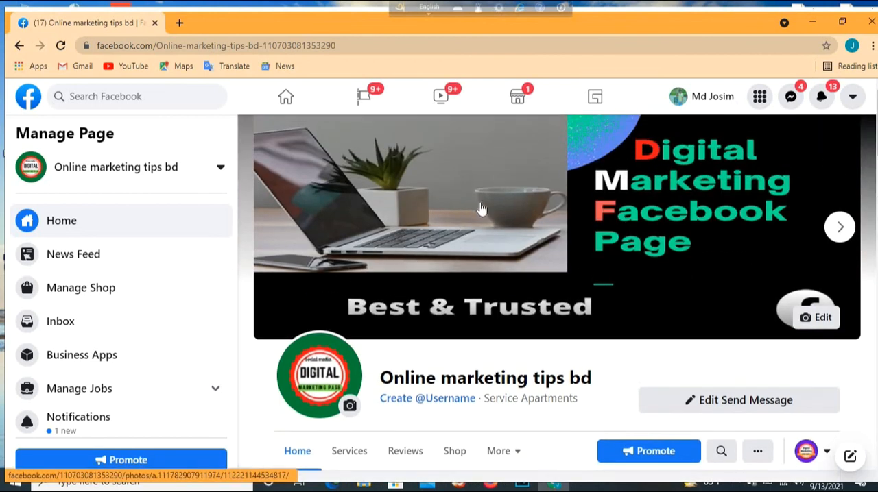
scroll(569, 265, down, 2)
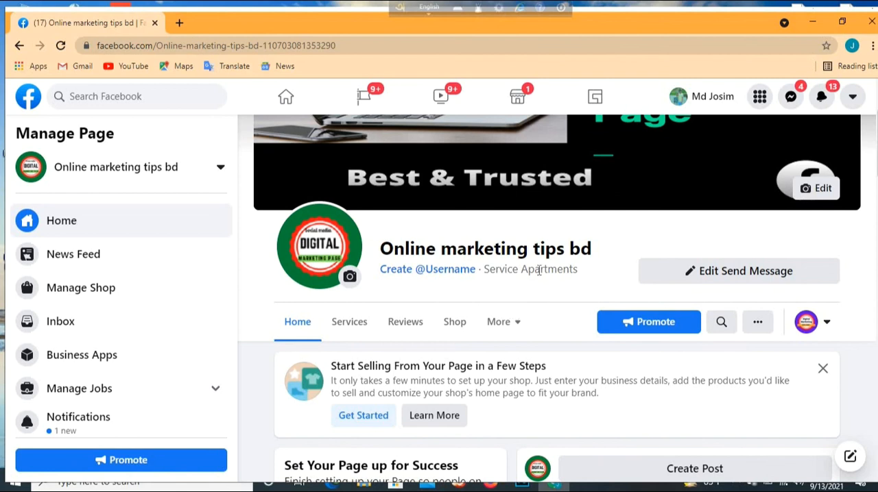
scroll(539, 270, up, 2)
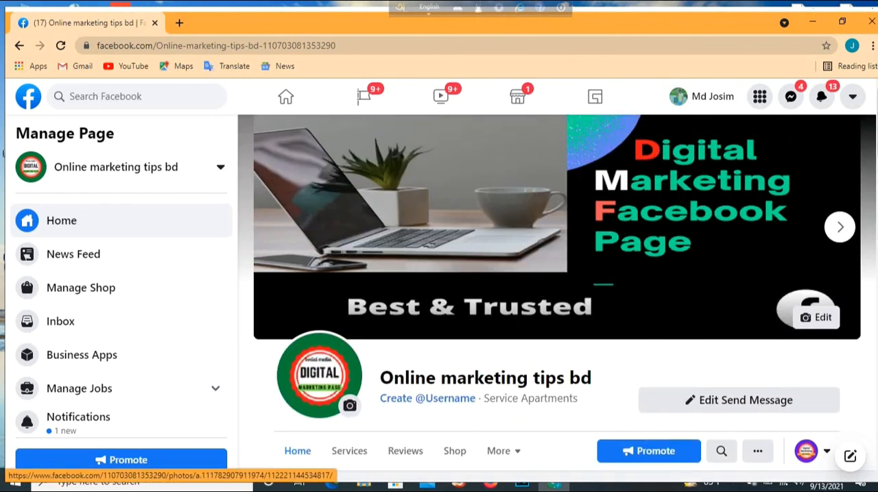
scroll(542, 282, down, 3)
scroll(566, 331, up, 3)
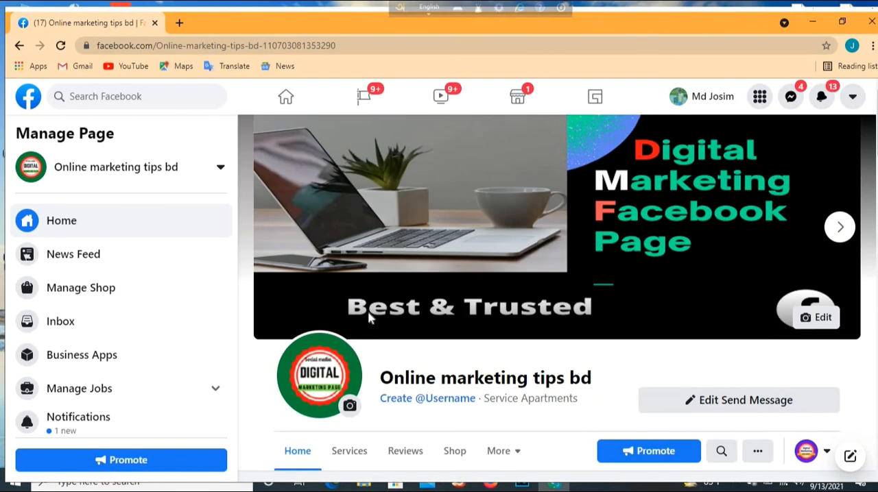